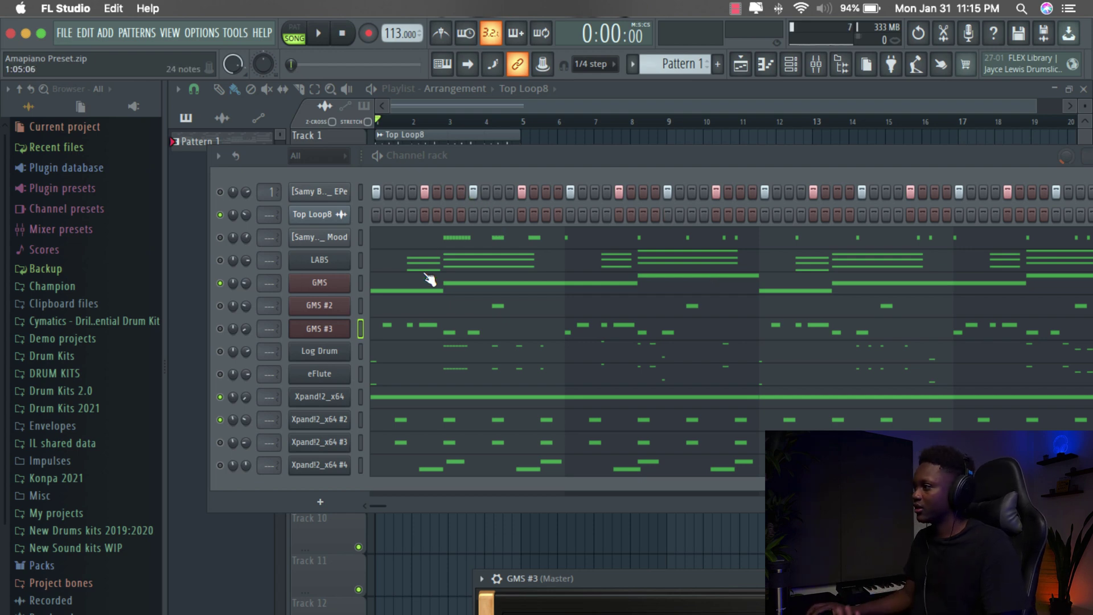
Open and close the LABS Soft Piano window, then play and stop the loop.
left_click(335, 266)
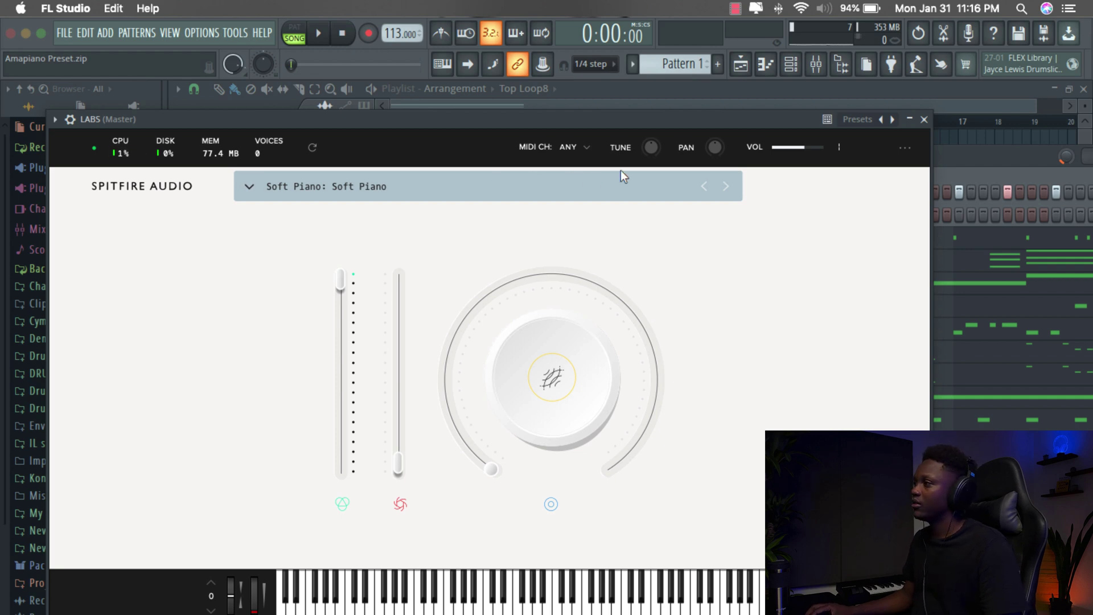
left_click(924, 121)
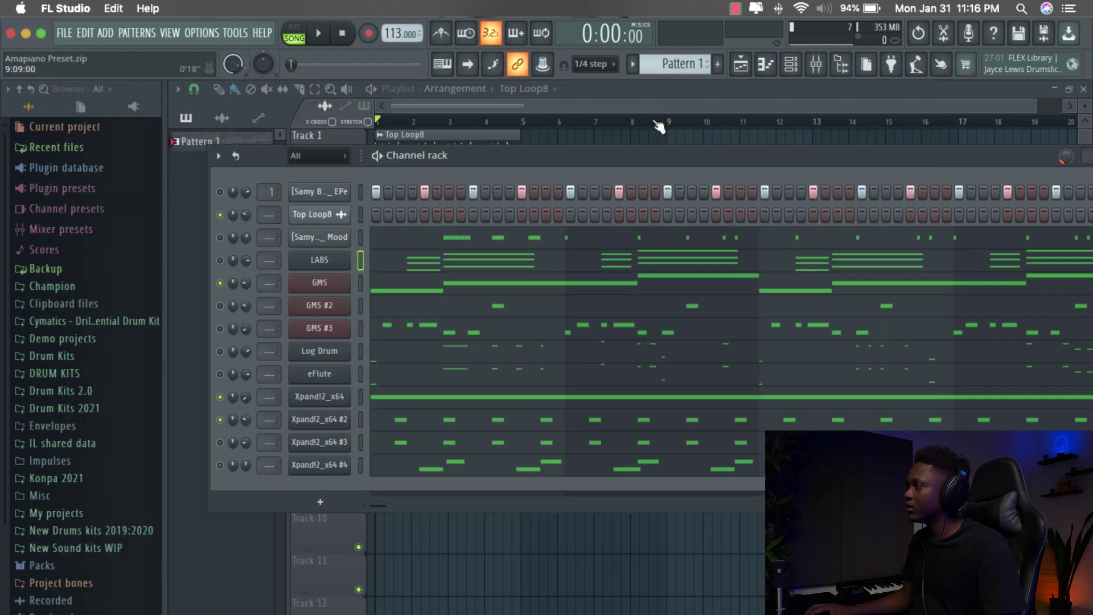
key("space")
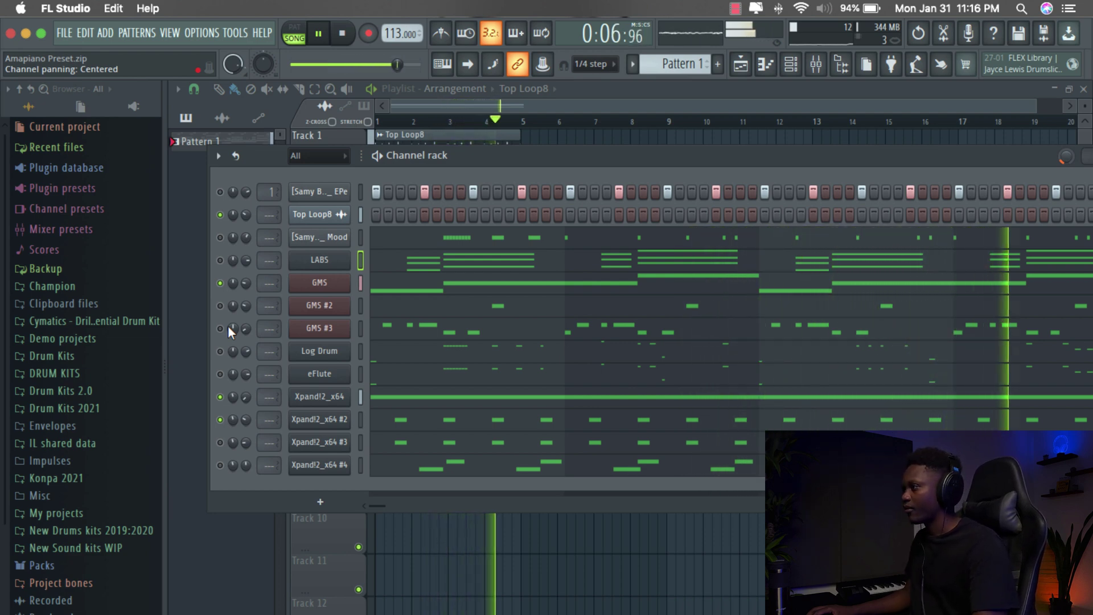
key("space")
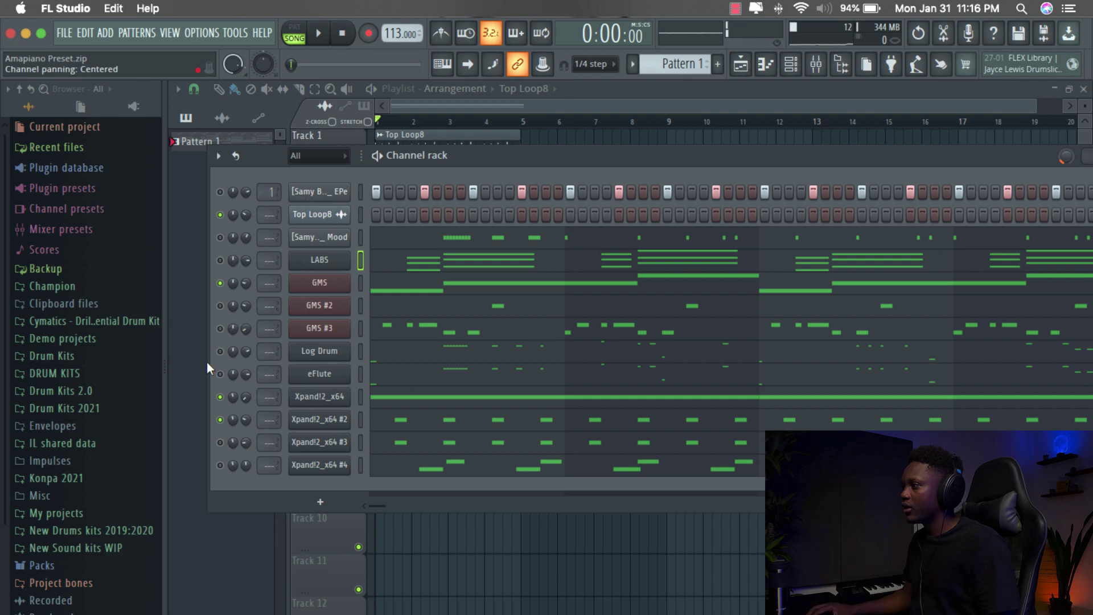
Solo the GMS channel and audition the beat with only GMS playing.
right_click(221, 284)
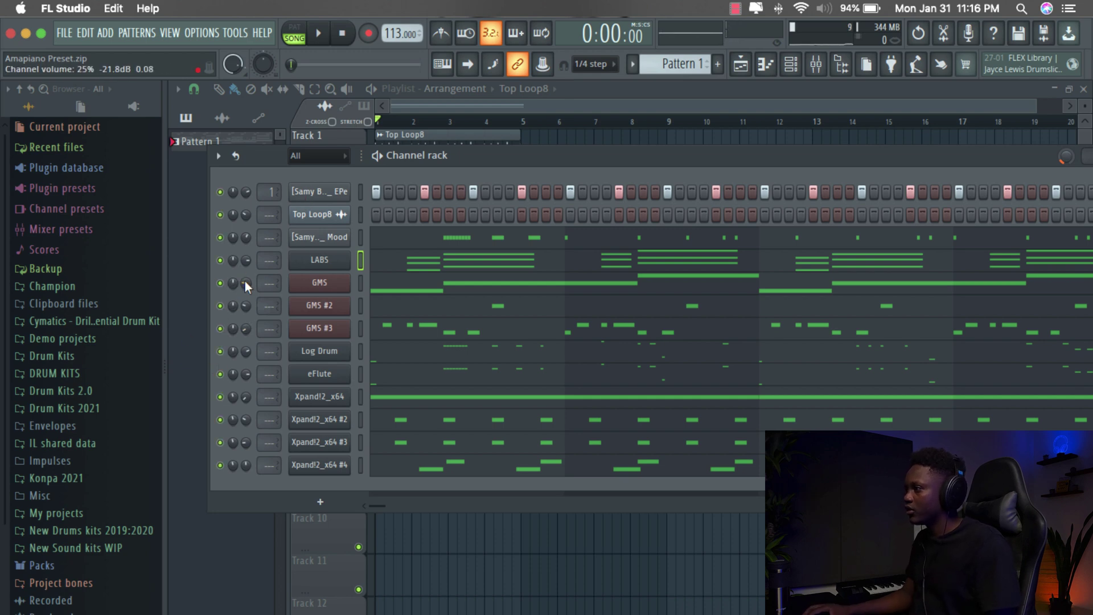
key("space")
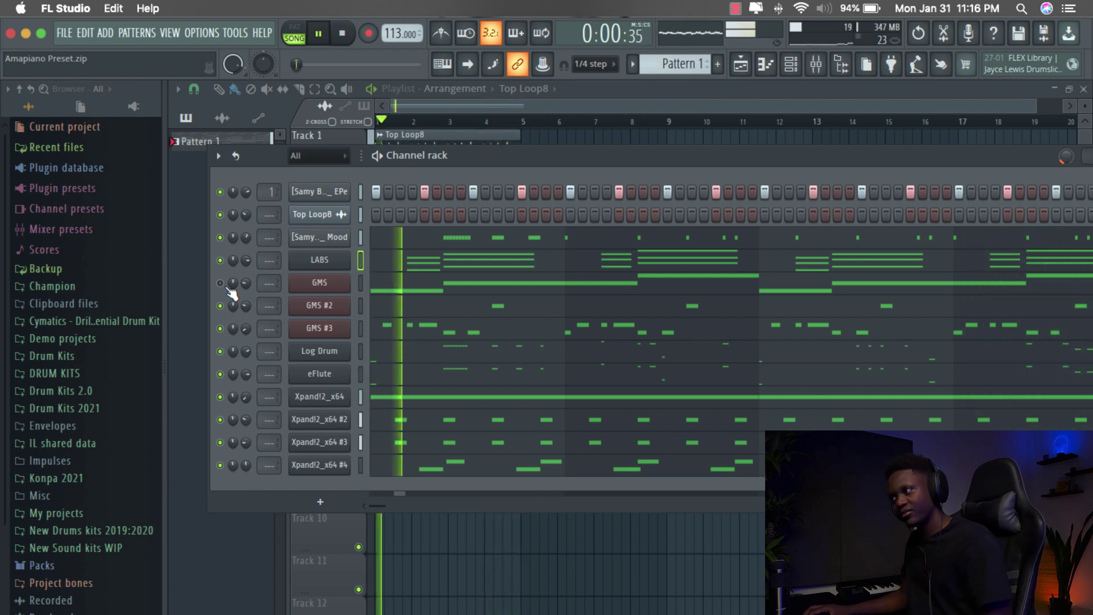
key("space")
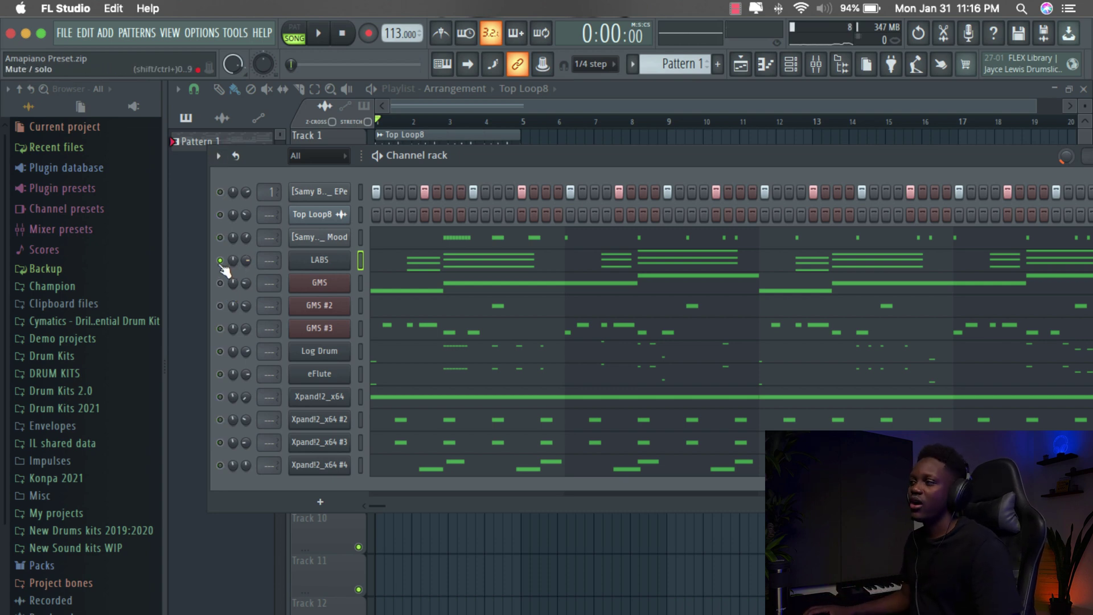
Adjust the LABS channel volume and audition the beat.
left_click(310, 260)
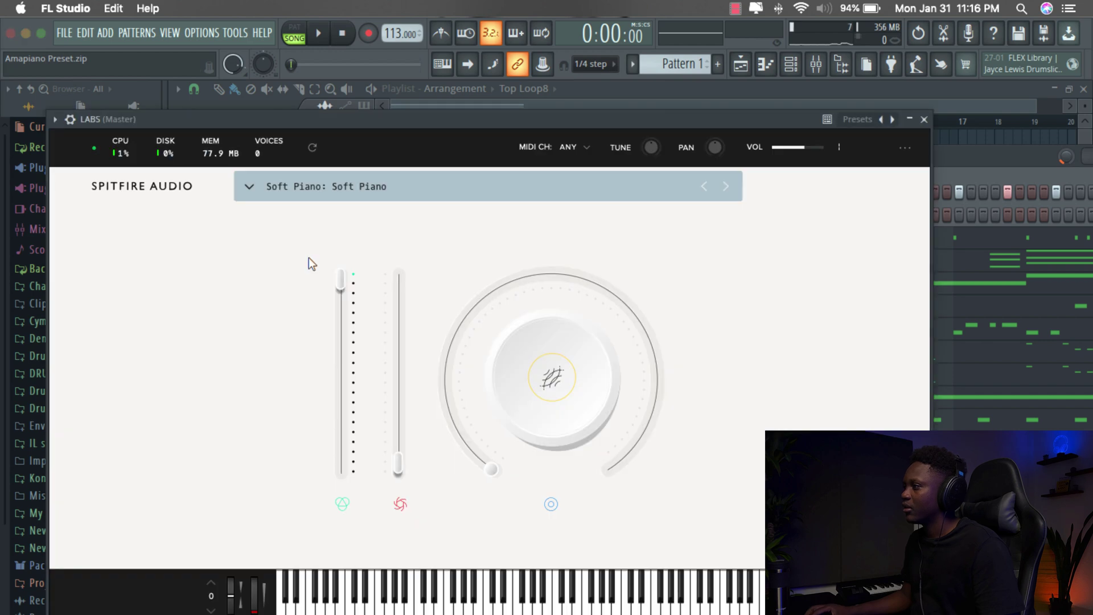
left_click(923, 119)
key("space")
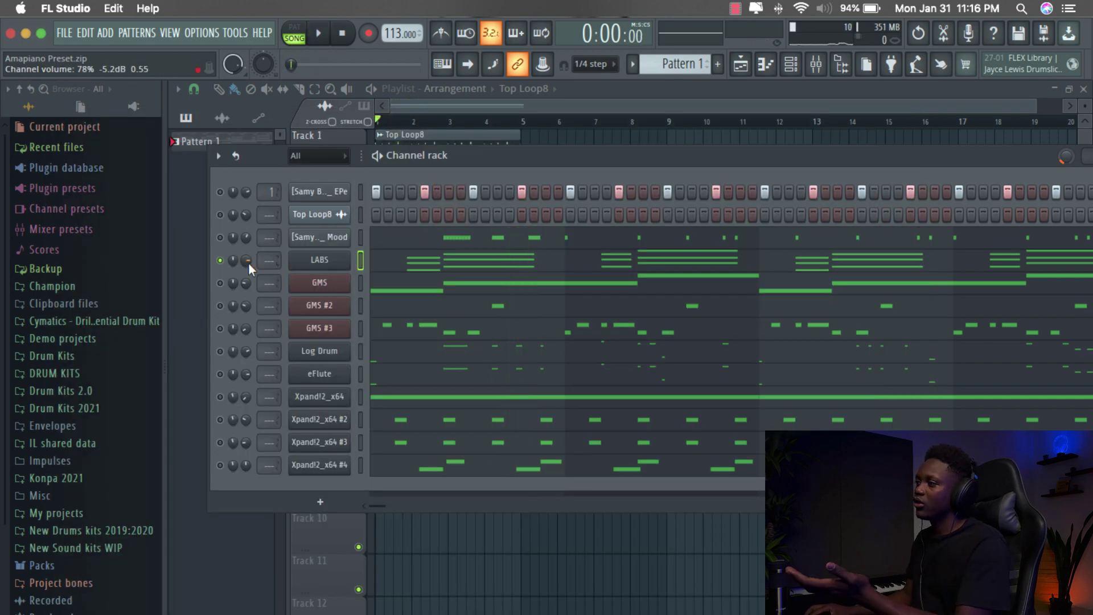
left_click_drag(248, 262, 248, 263)
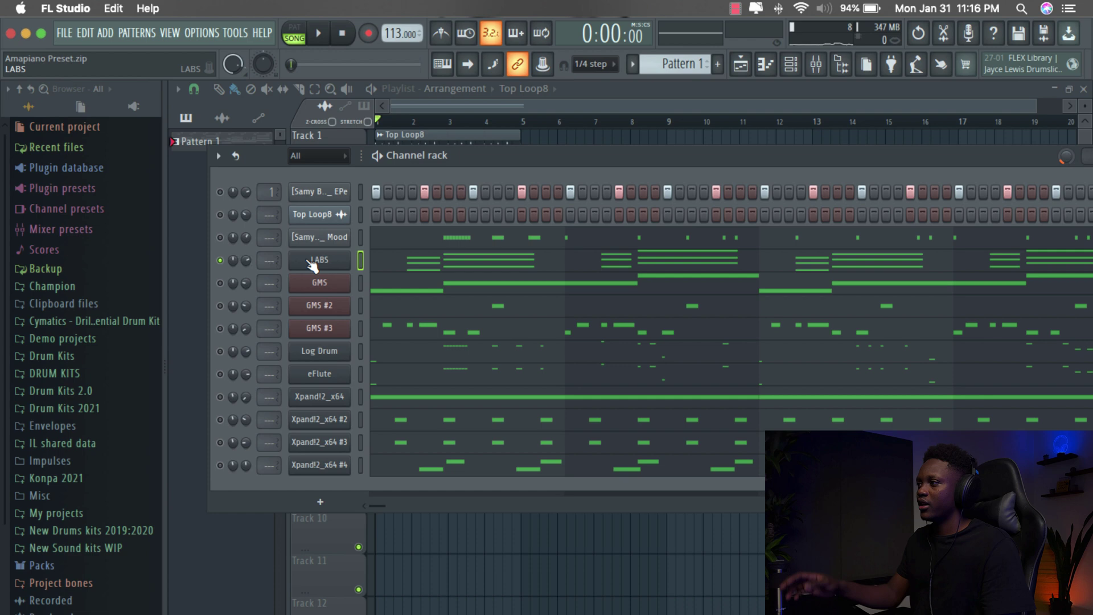
key("space")
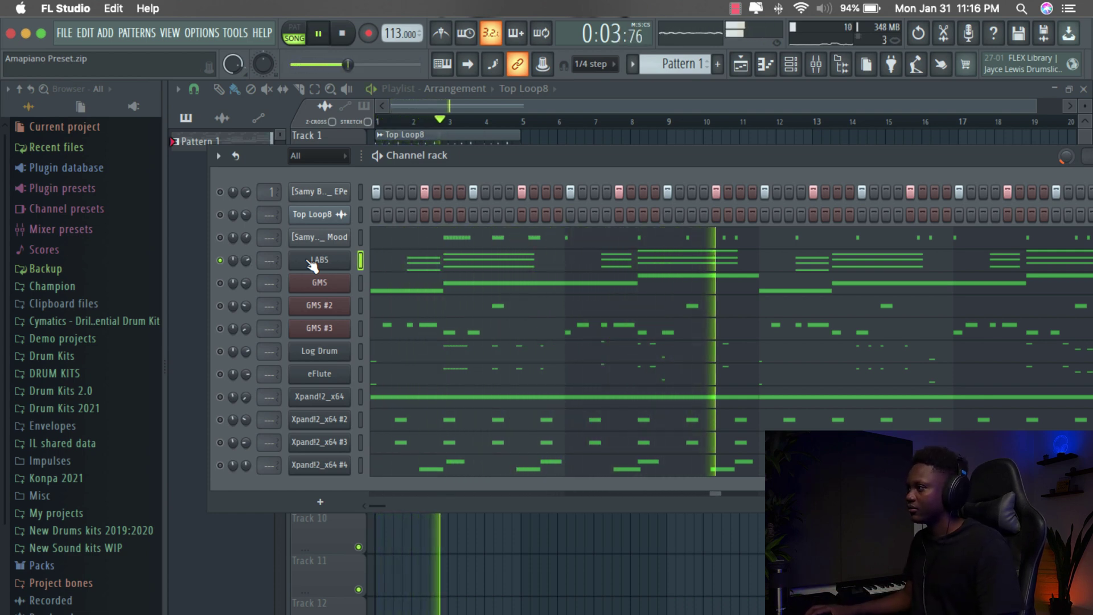
key("space")
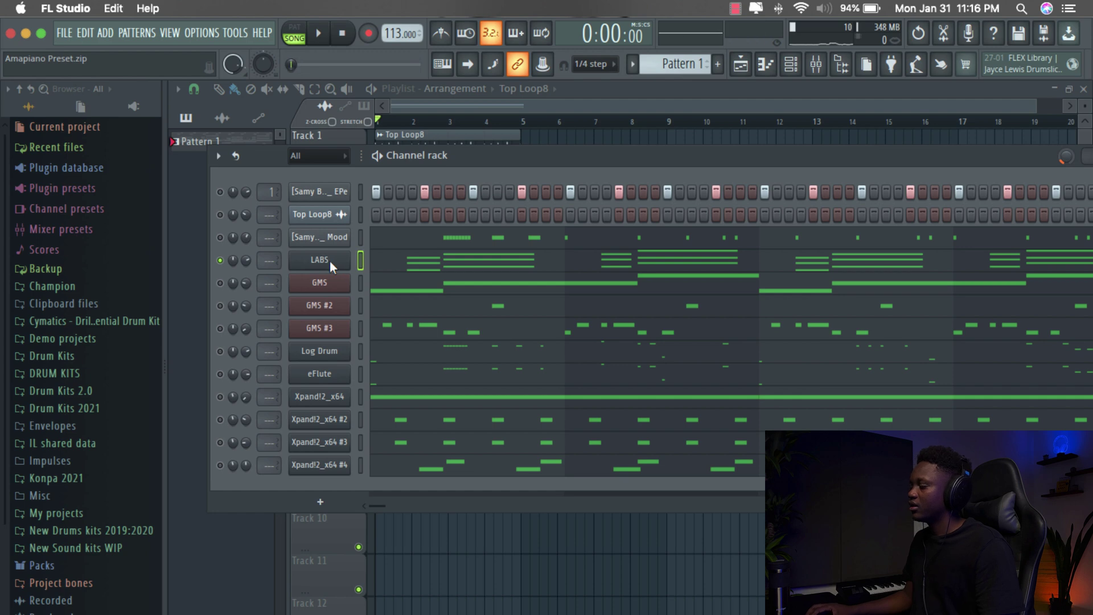
Set the LABS Soft Piano reverb to 30% and close its window.
left_click(330, 262)
mouse_move(454, 317)
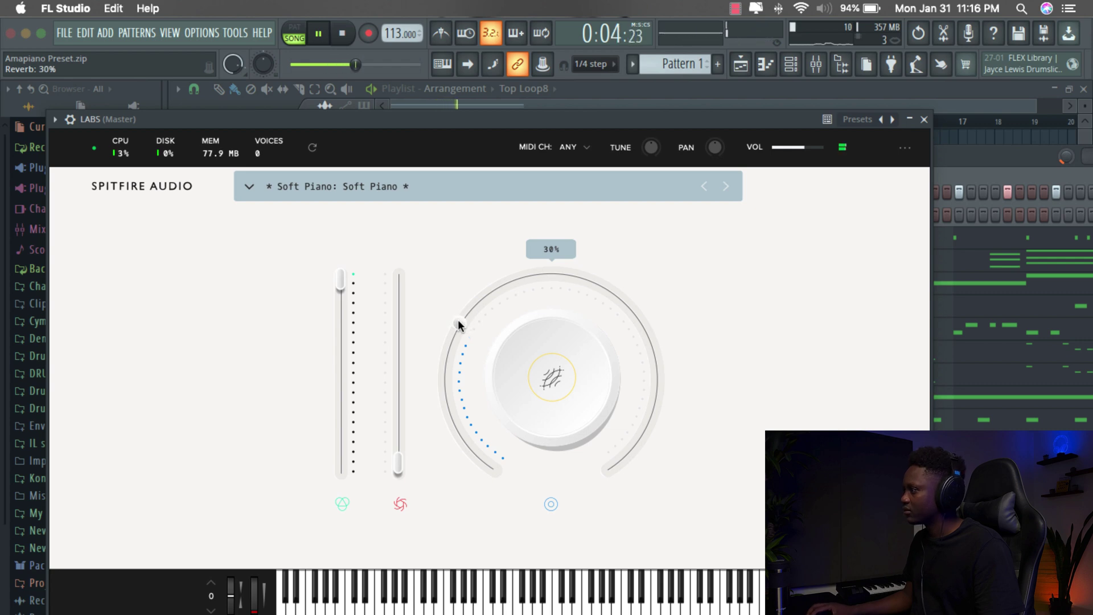
key("space")
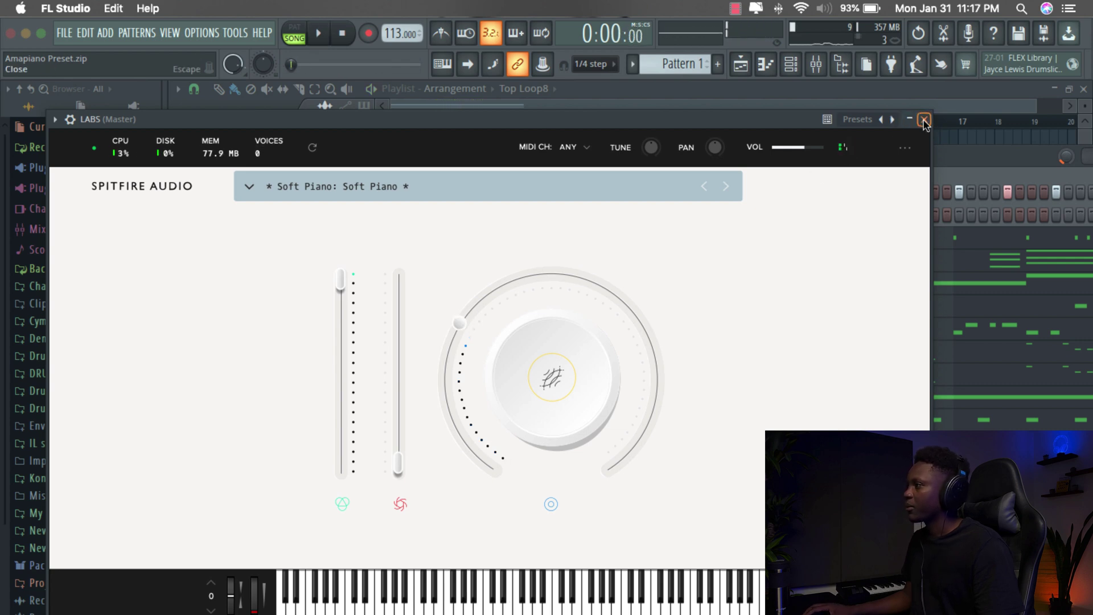
left_click(924, 120)
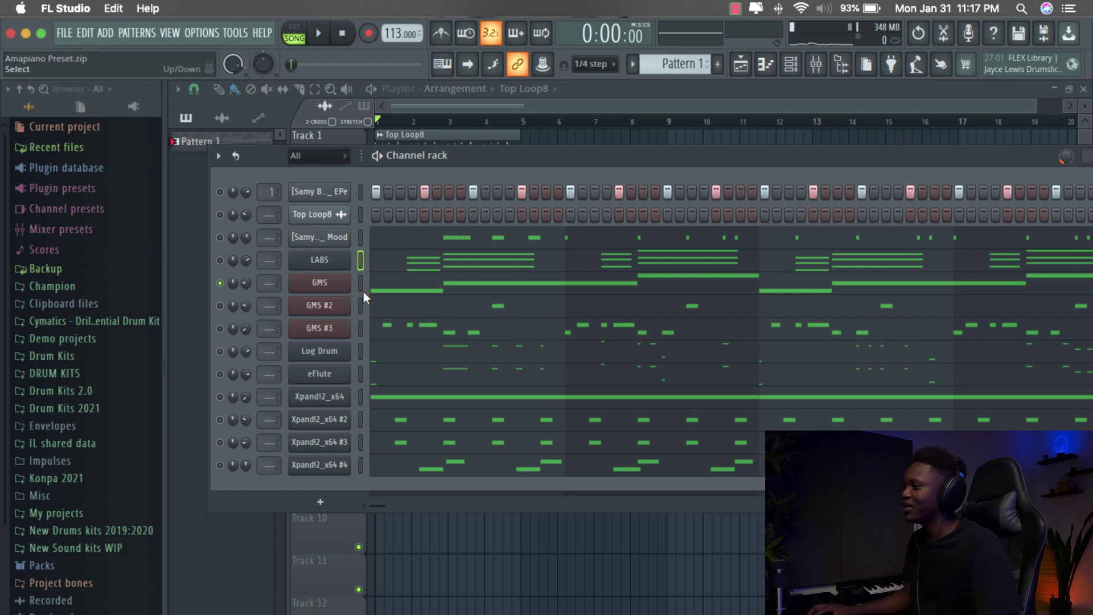
Load Bass 4 MC from the Basses bank onto GMS and audition the new bass.
key("space")
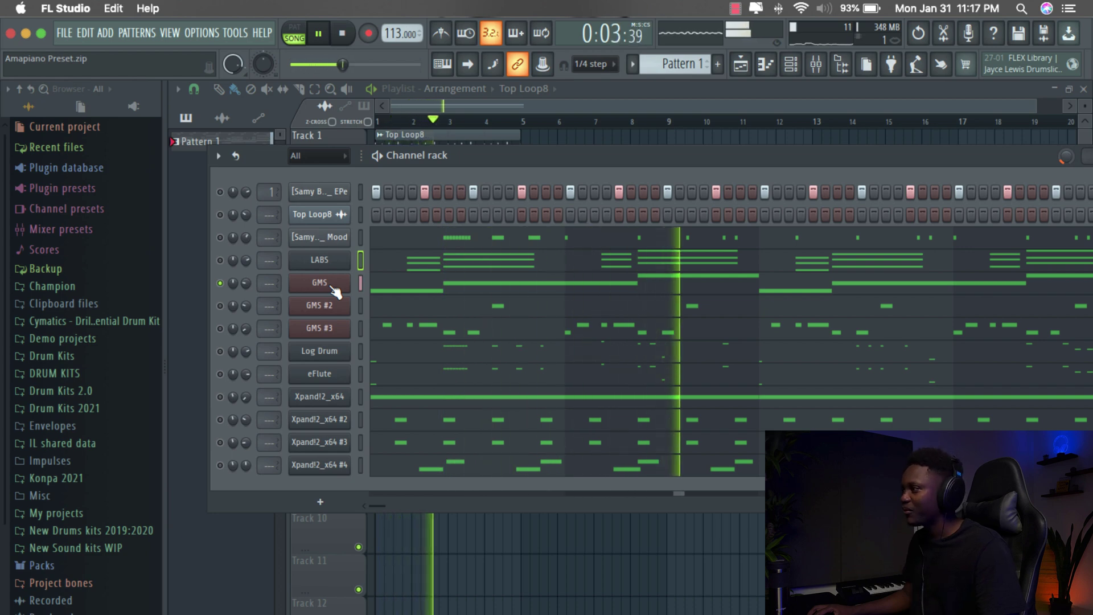
key("space")
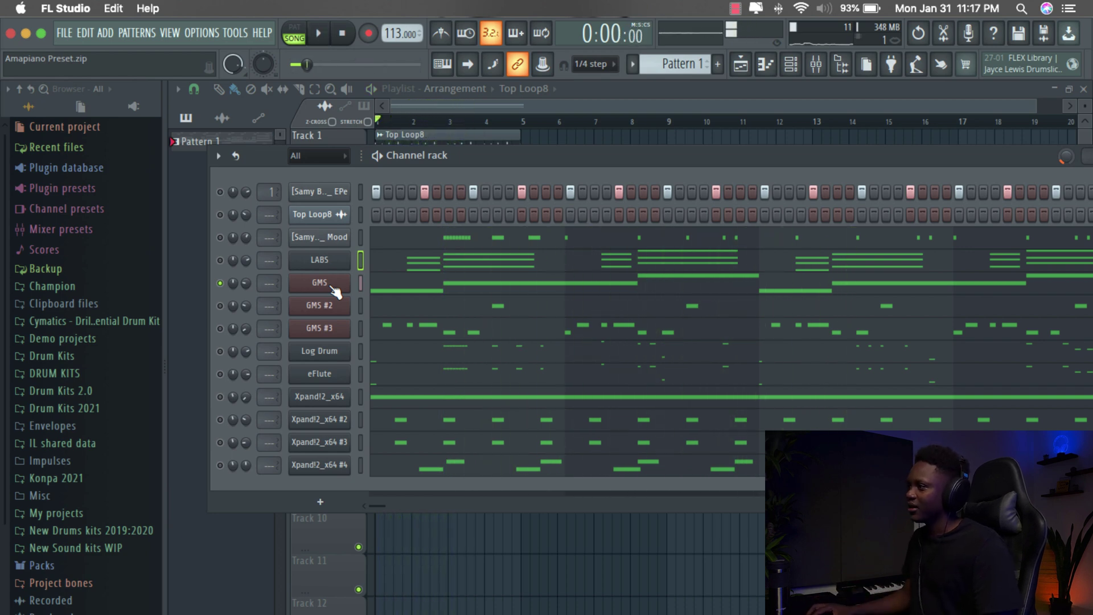
left_click(329, 288)
left_click_drag(499, 247, 442, 199)
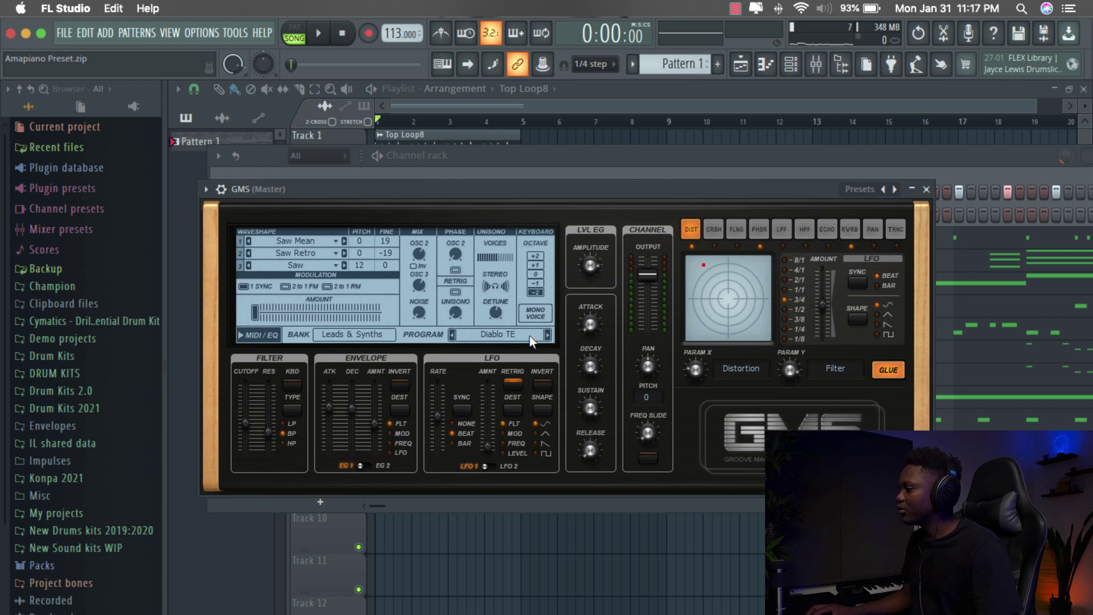
left_click(380, 335)
left_click(441, 313)
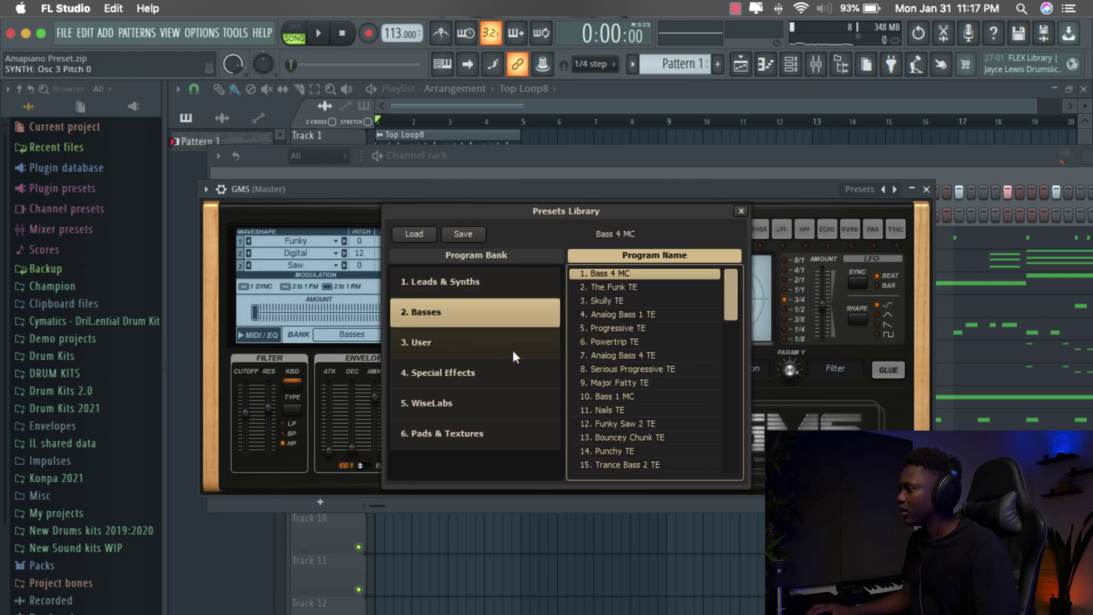
key("Escape")
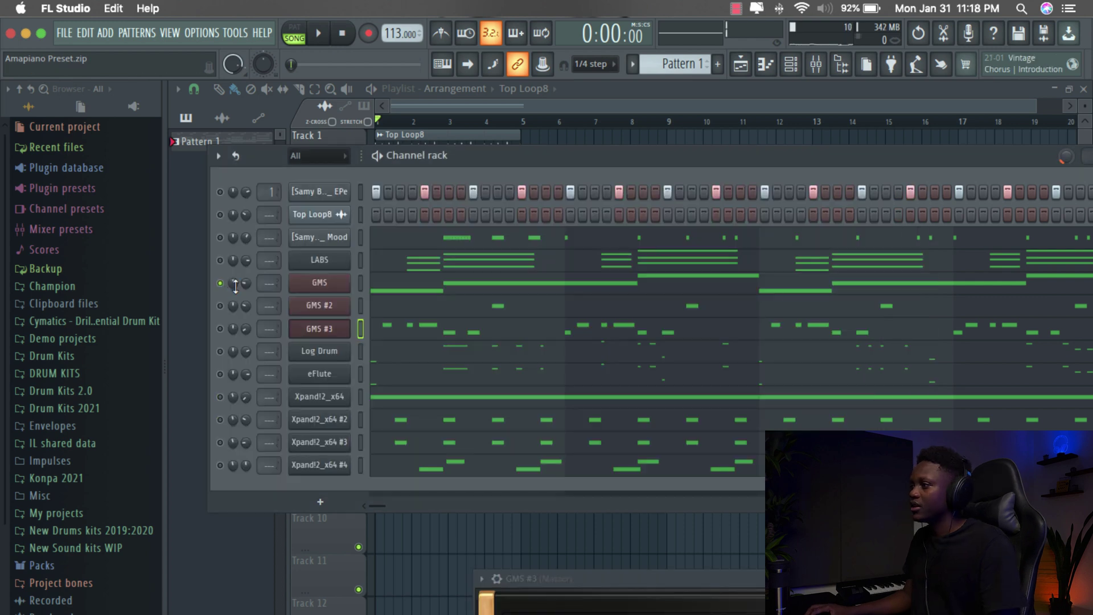
key("space")
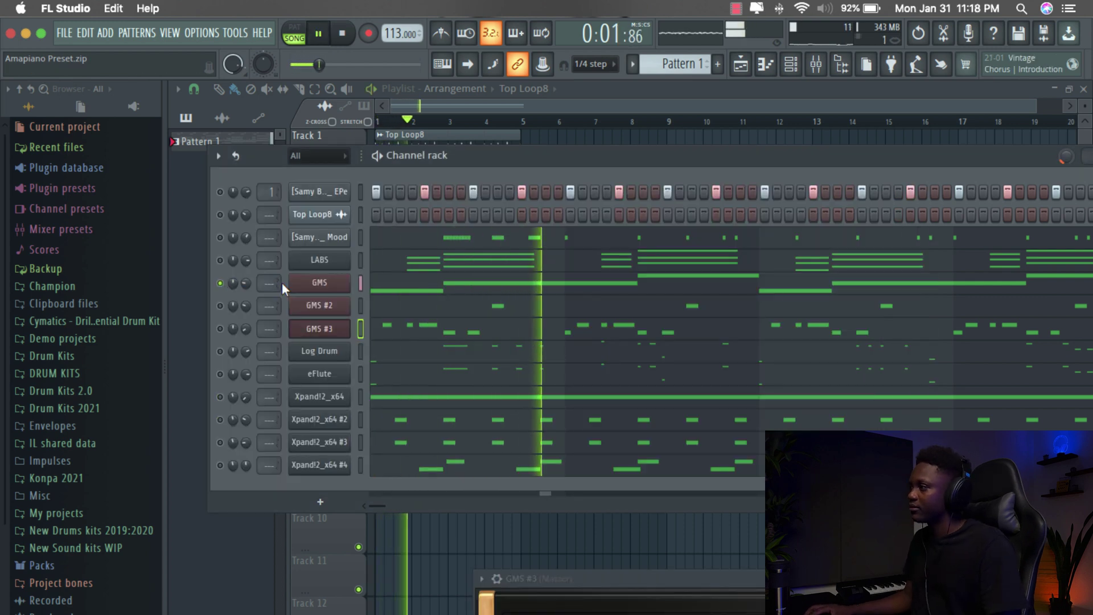
key("space")
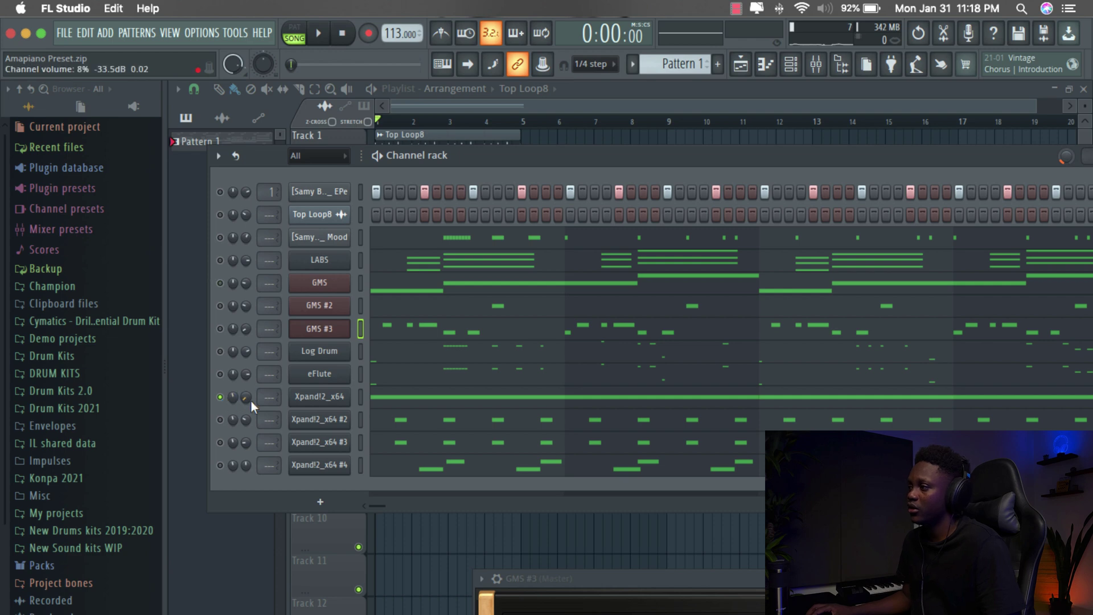
Lower the Xpand!2_x64 channel volume to 4% while the beat plays.
left_click(305, 397)
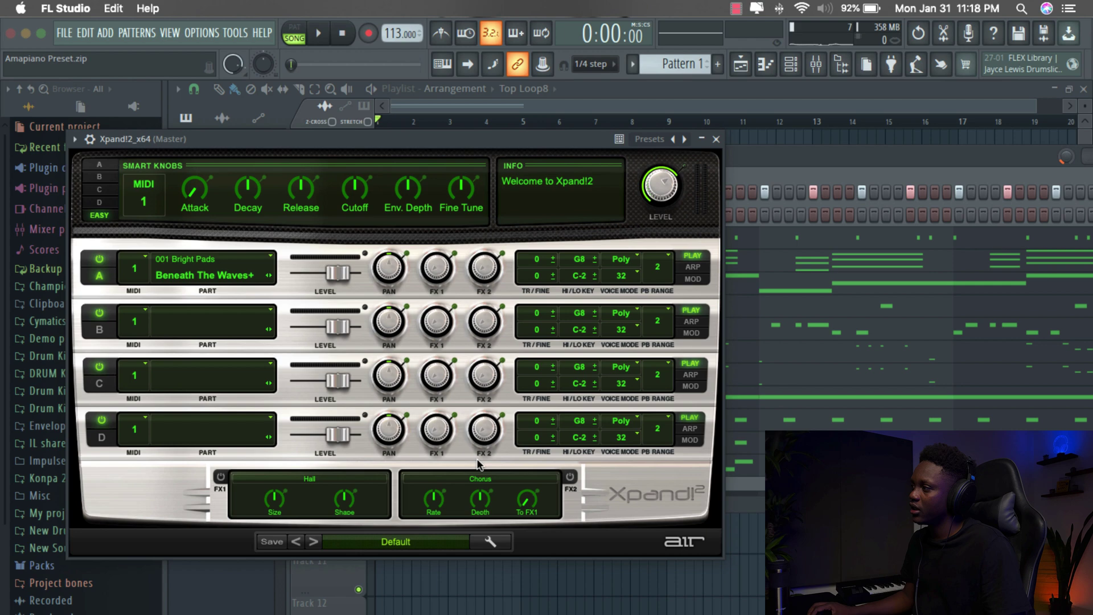
left_click(716, 139)
key("space")
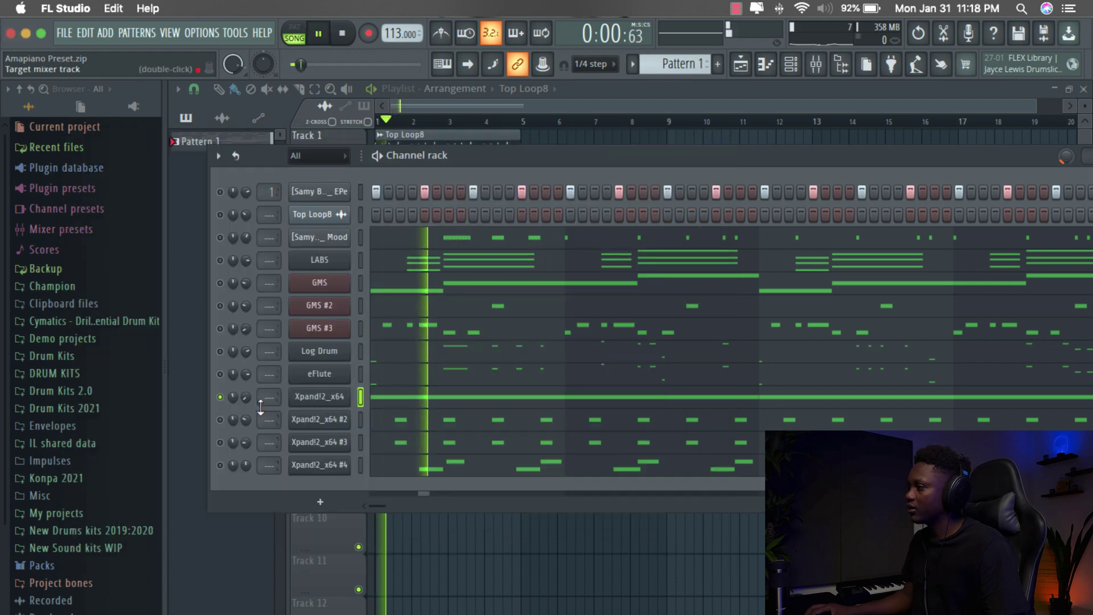
left_click_drag(246, 396, 248, 395)
key("space")
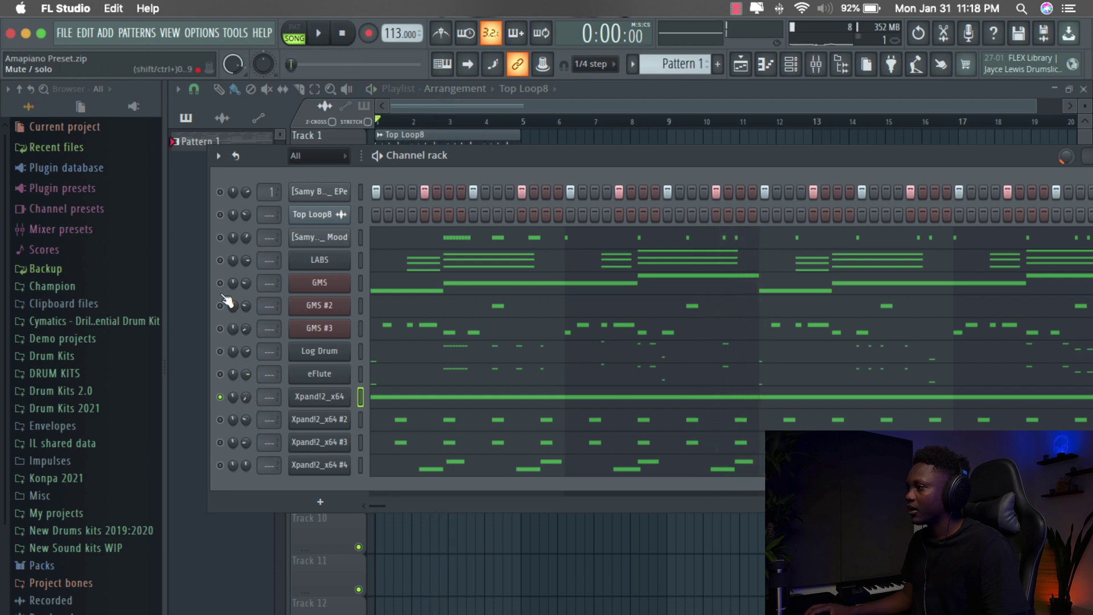
Unmute GMS and LABS and lower the LABS volume to 53%.
left_click(220, 283)
key("space")
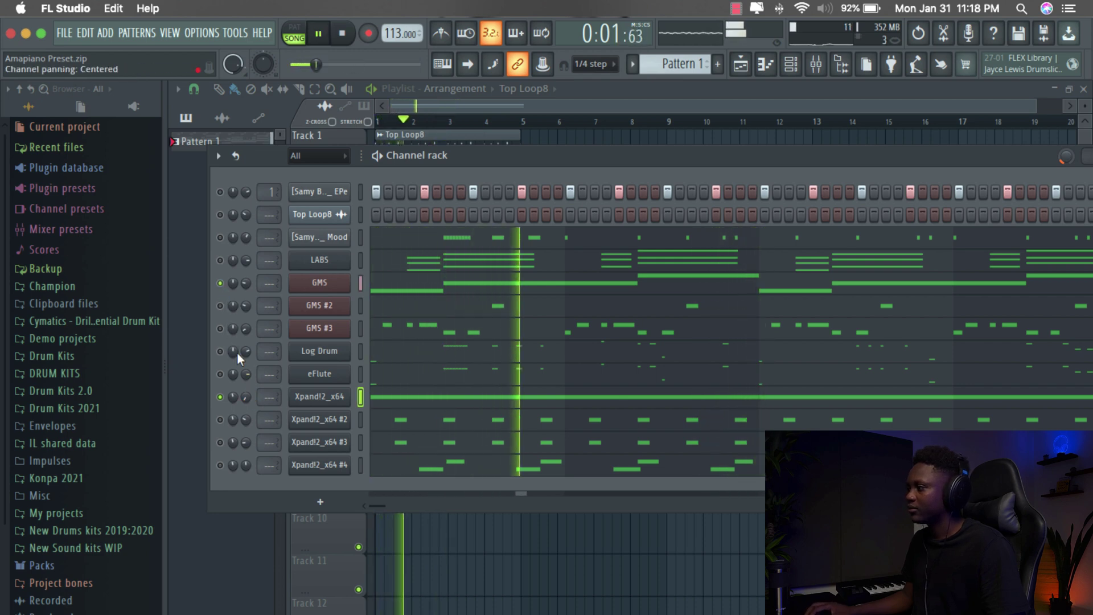
left_click(220, 260)
left_click_drag(246, 261, 241, 263)
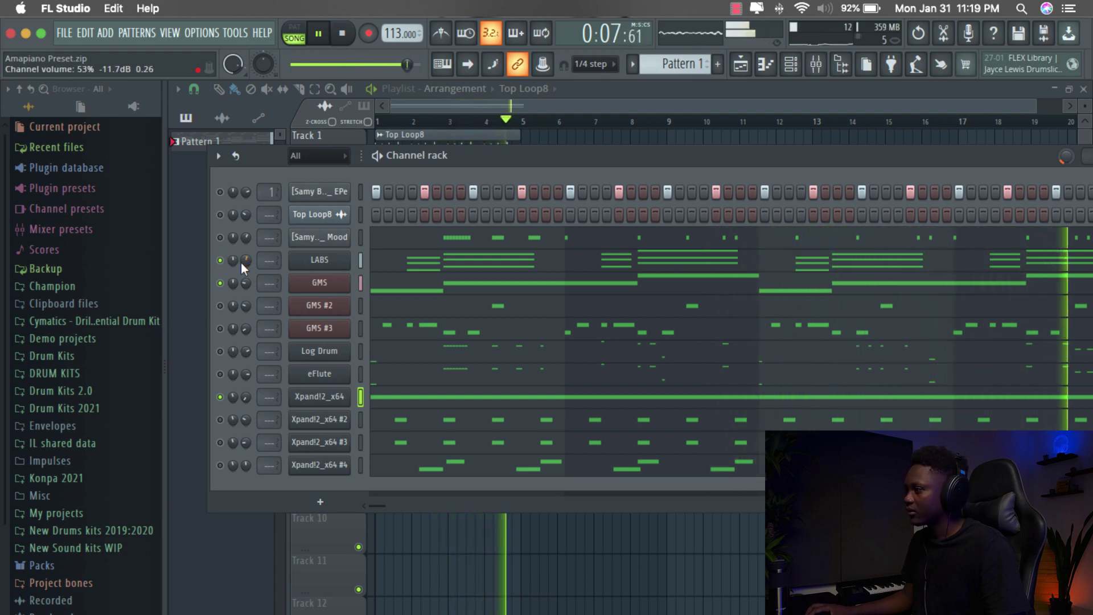
key("space")
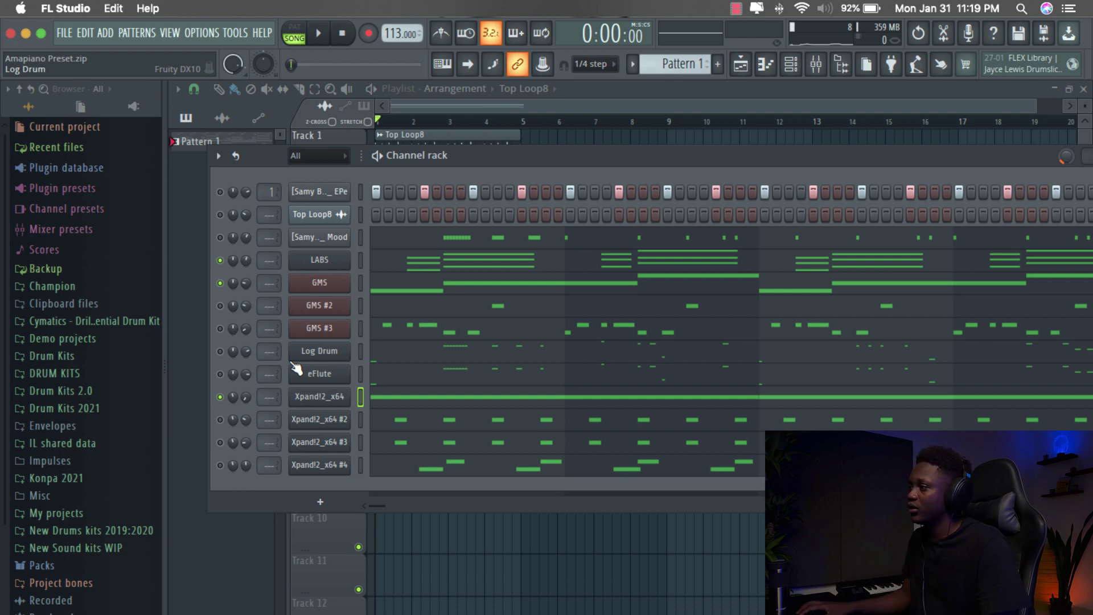
Choose the +21 Alto Sax preset on Xpand!2_x64 #2 and close its window.
left_click(304, 432)
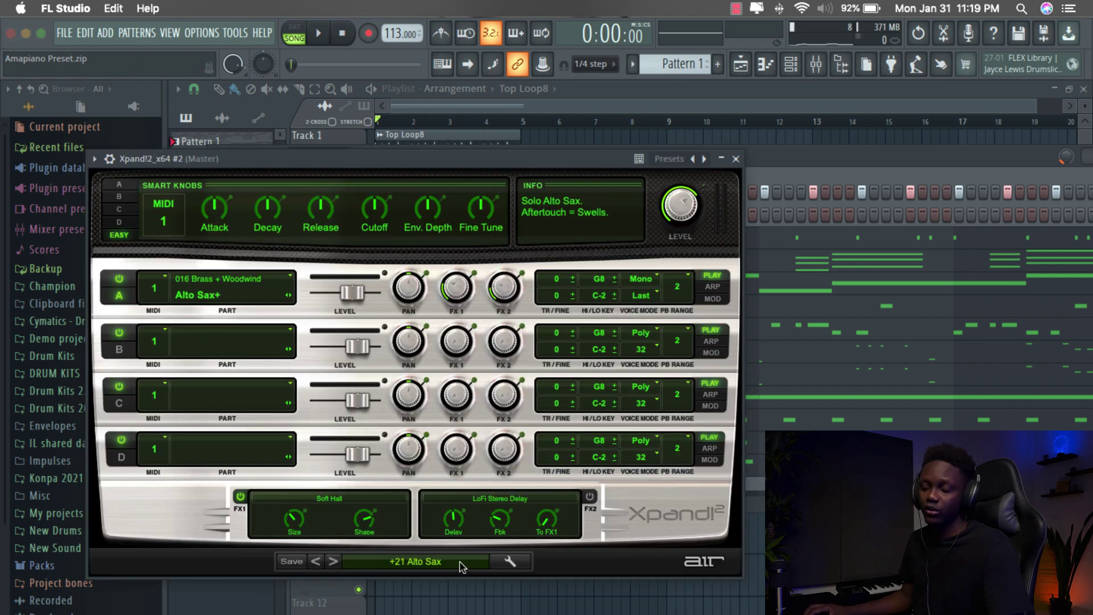
left_click(409, 565)
mouse_move(400, 550)
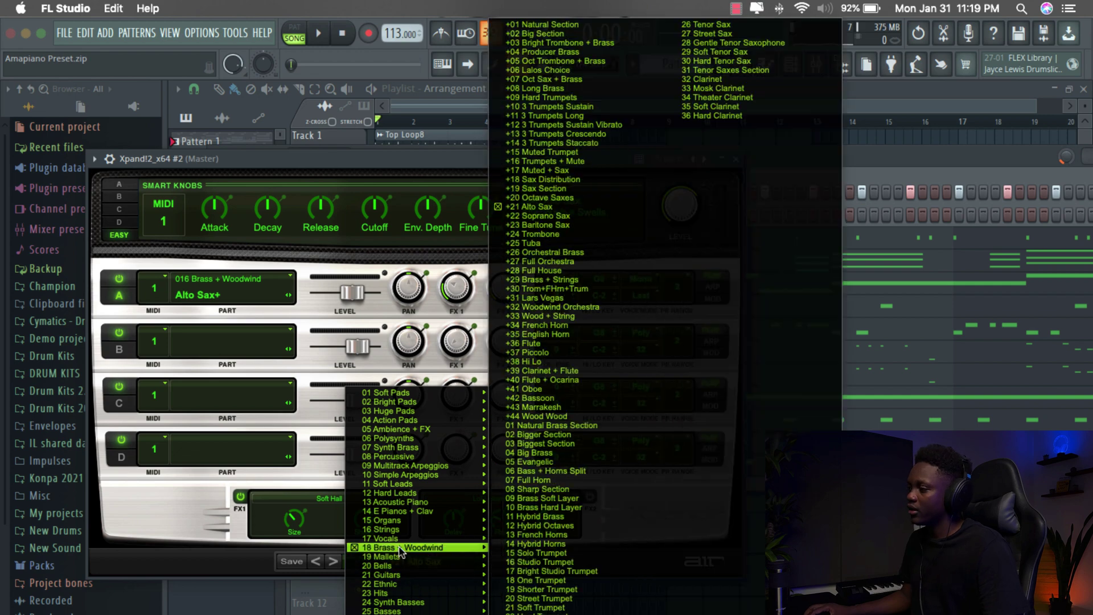
left_click(527, 209)
left_click(736, 159)
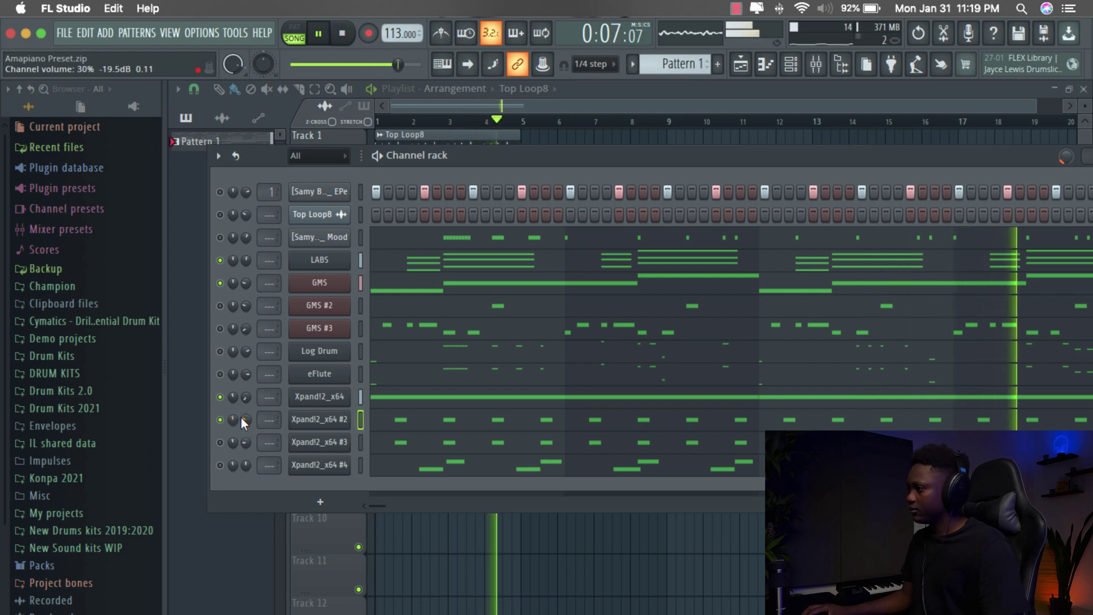
Stop playback, mute Xpand!2_x64 #2, and open the Xpand!2_x64 #3 instrument.
key("space")
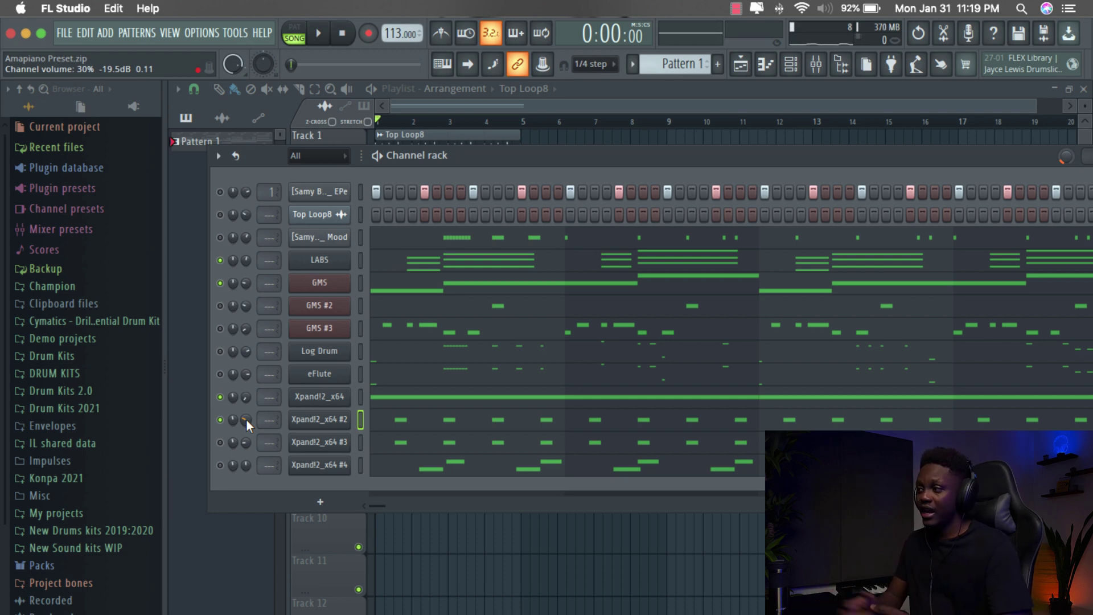
left_click(220, 419)
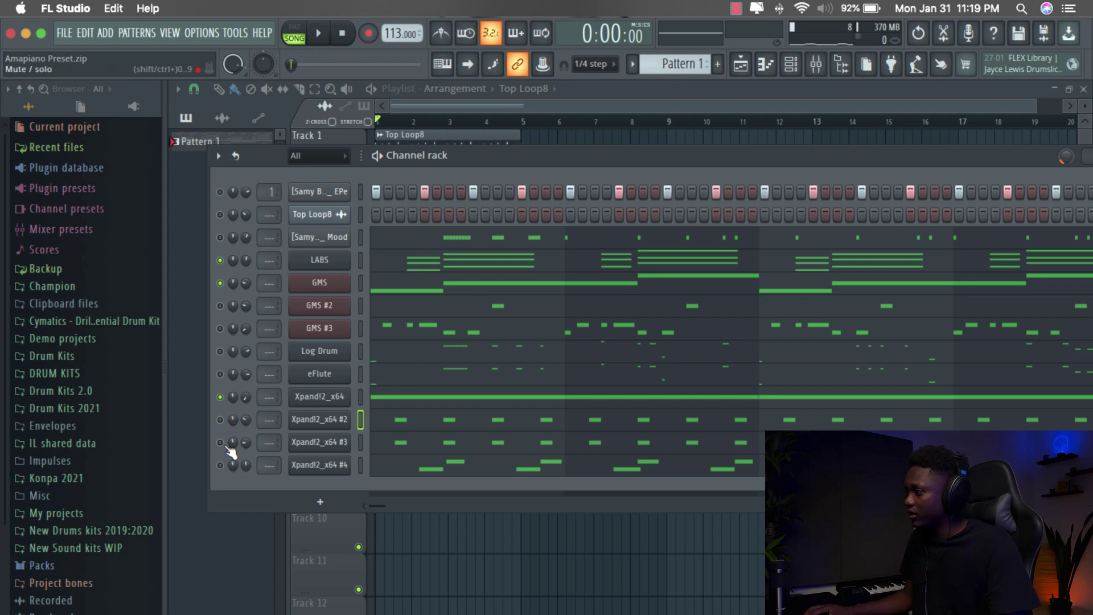
left_click(304, 448)
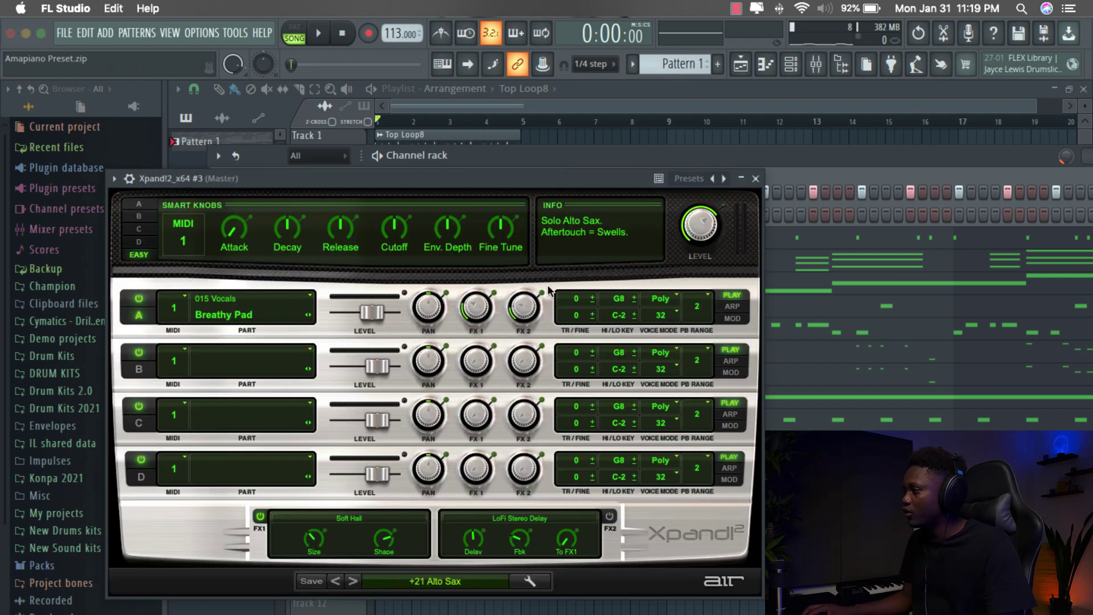
Close and reopen the Xpand!2_x64 #3 window, stopping playback.
left_click(756, 178)
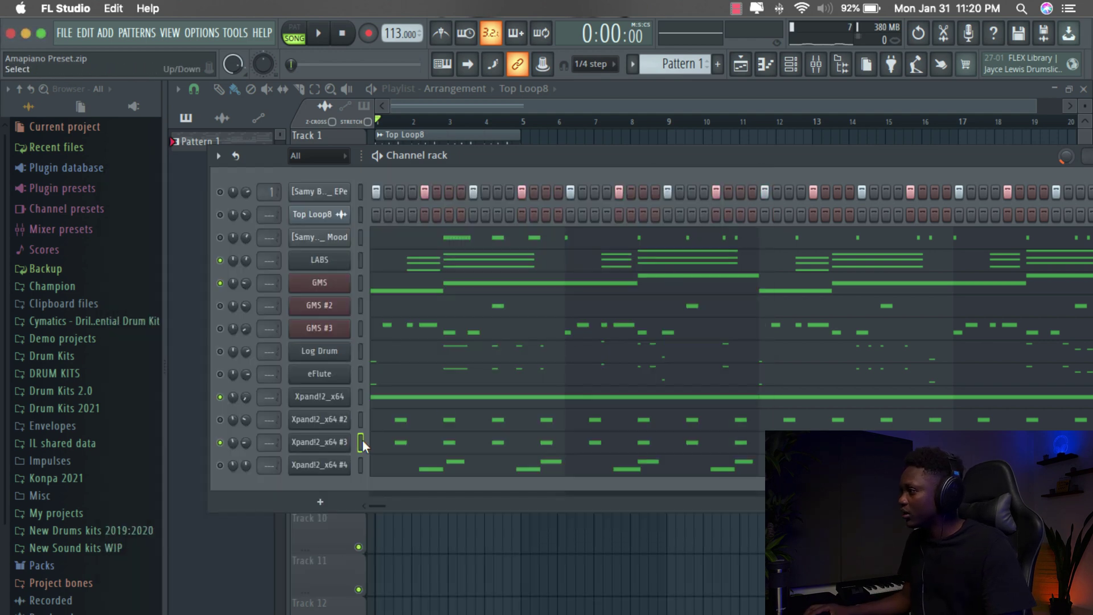
left_click(313, 451)
left_click(755, 179)
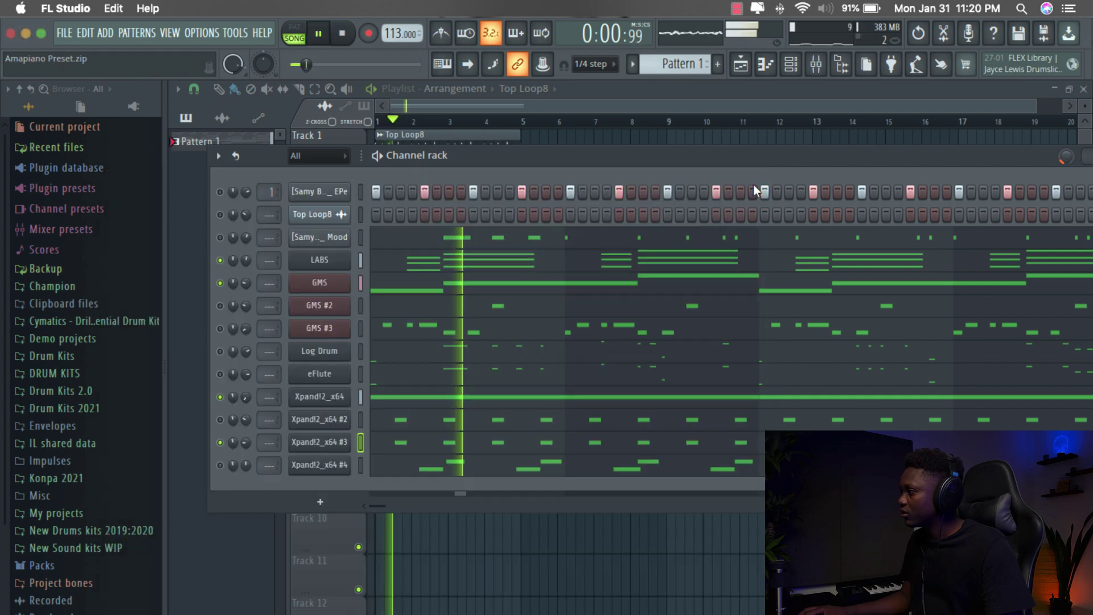
key("space")
left_click(319, 443)
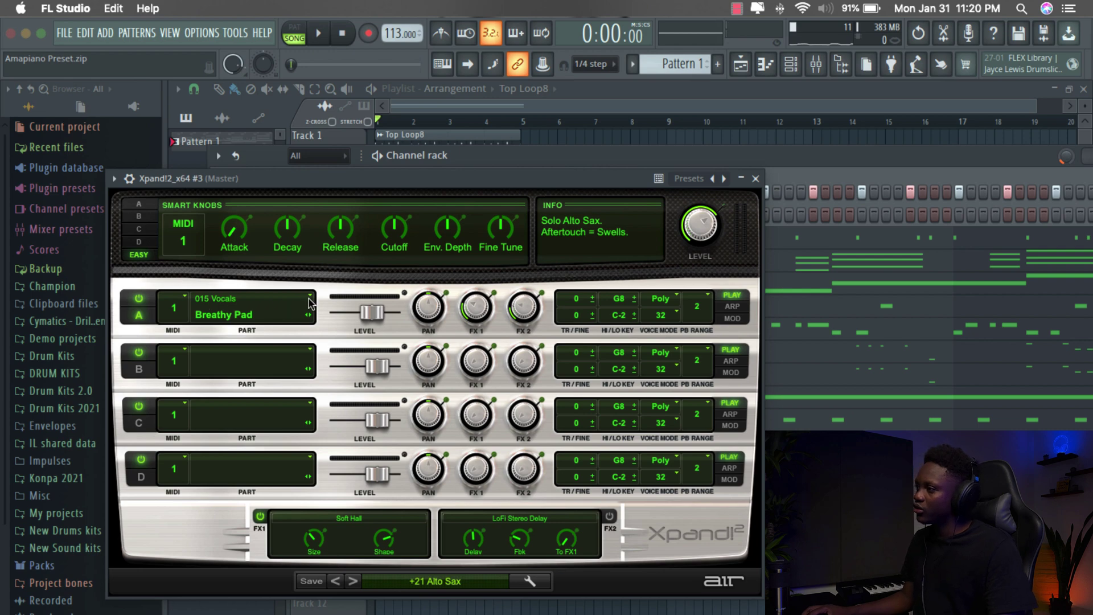
Set part A of Xpand!2_x64 #3 to 015 Vocals > Breathy Pad and audition it.
left_click(310, 302)
mouse_move(225, 468)
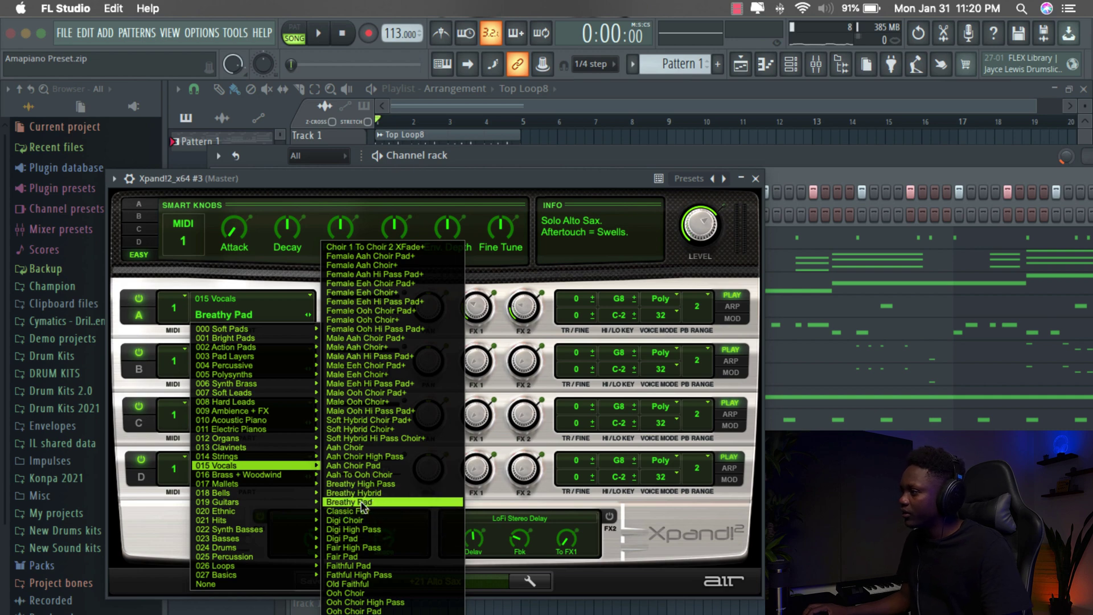
left_click(360, 503)
key("space")
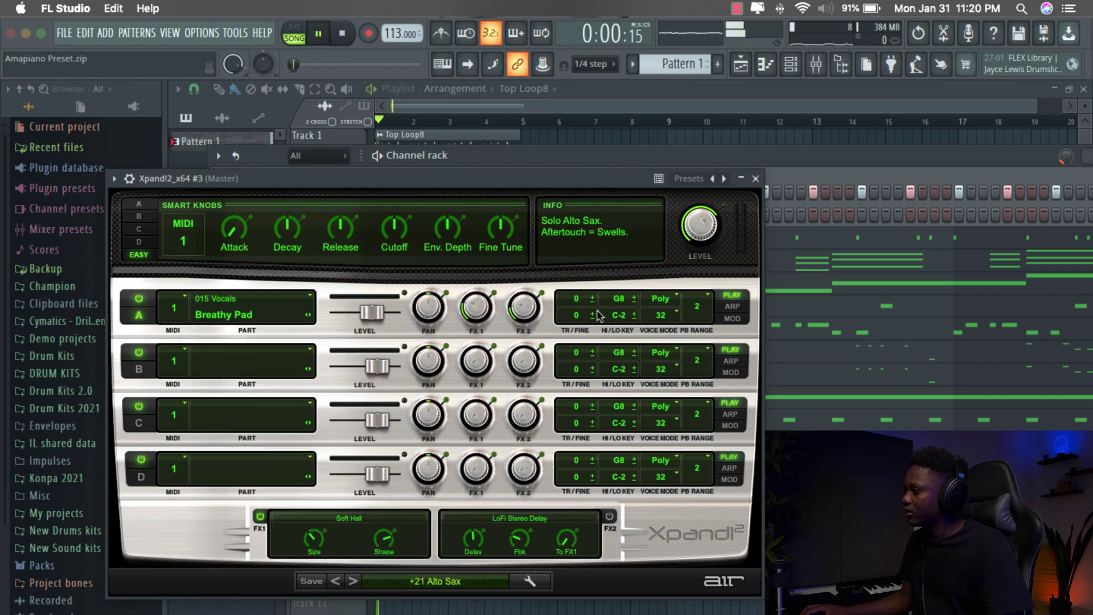
left_click(755, 179)
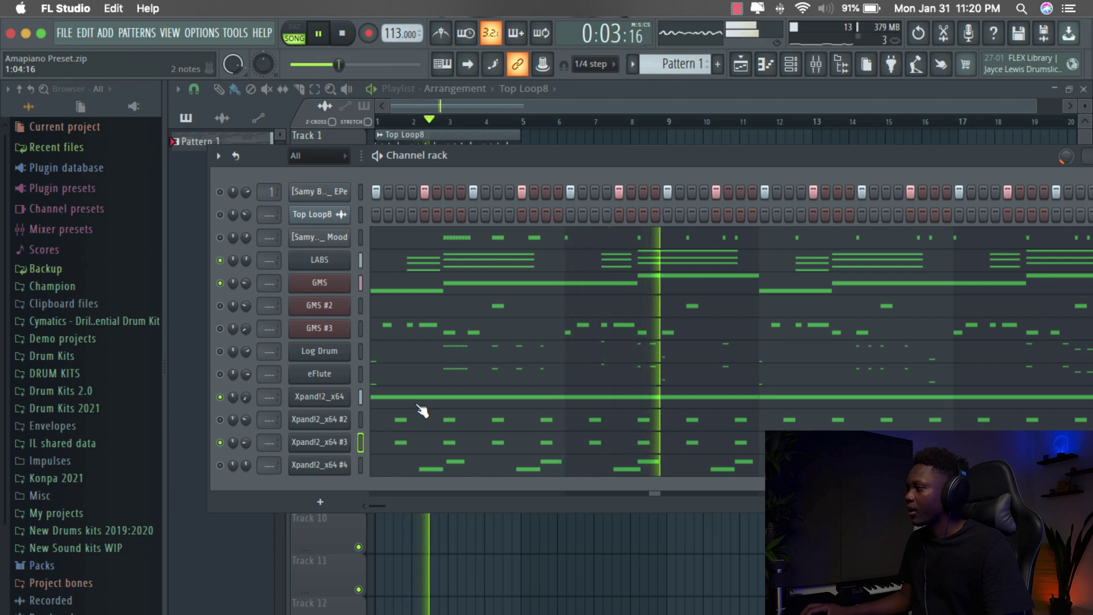
key("space")
Browse the preset list and part A's other sound categories without changing, then dismiss the window.
left_click(319, 442)
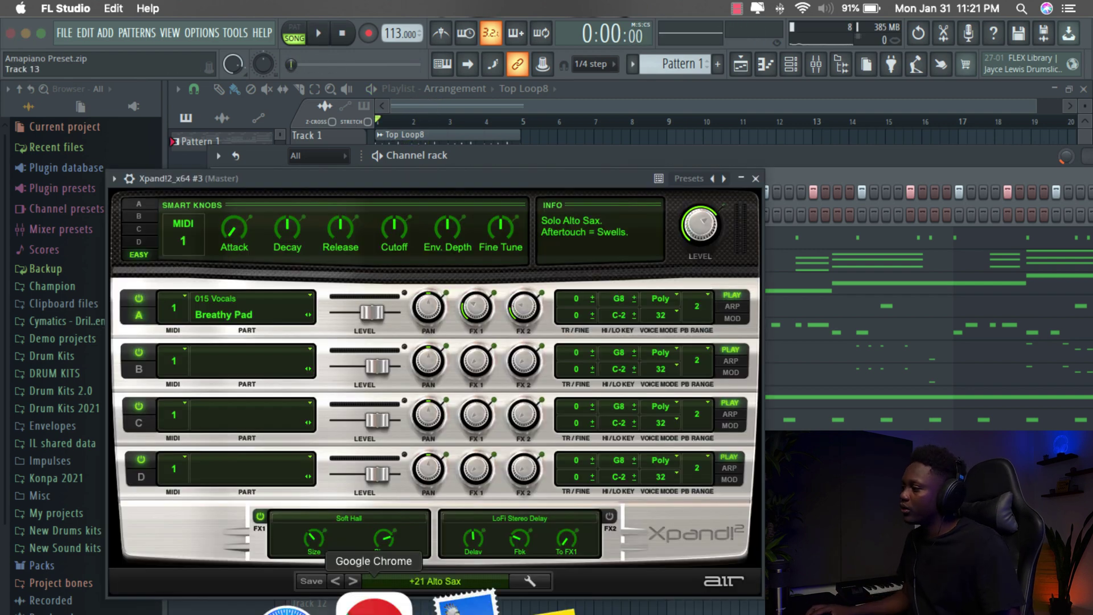
left_click(438, 586)
left_click(233, 305)
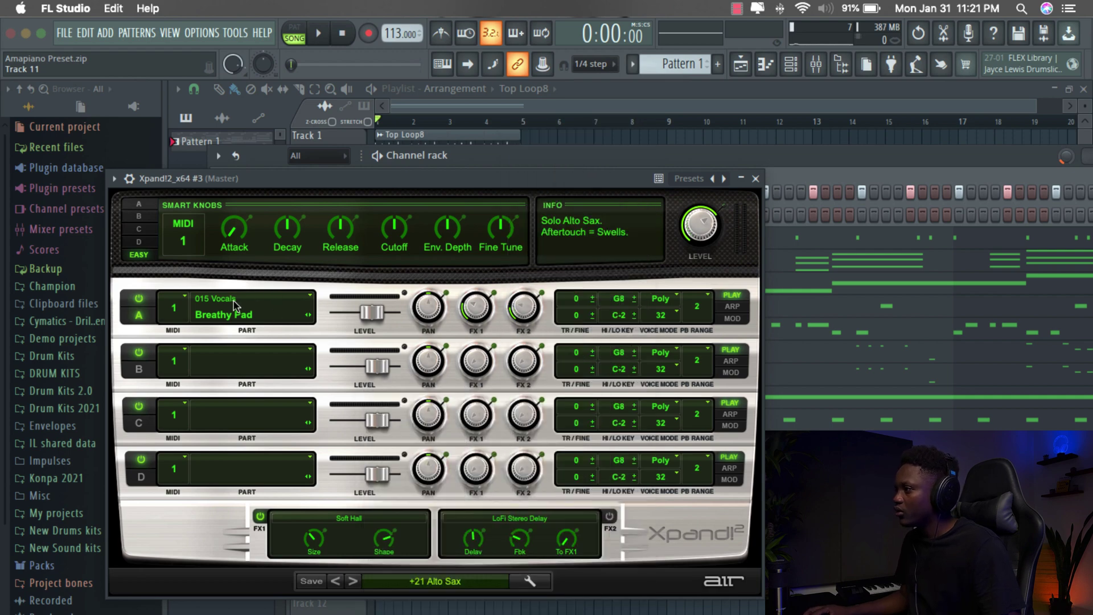
left_click(308, 299)
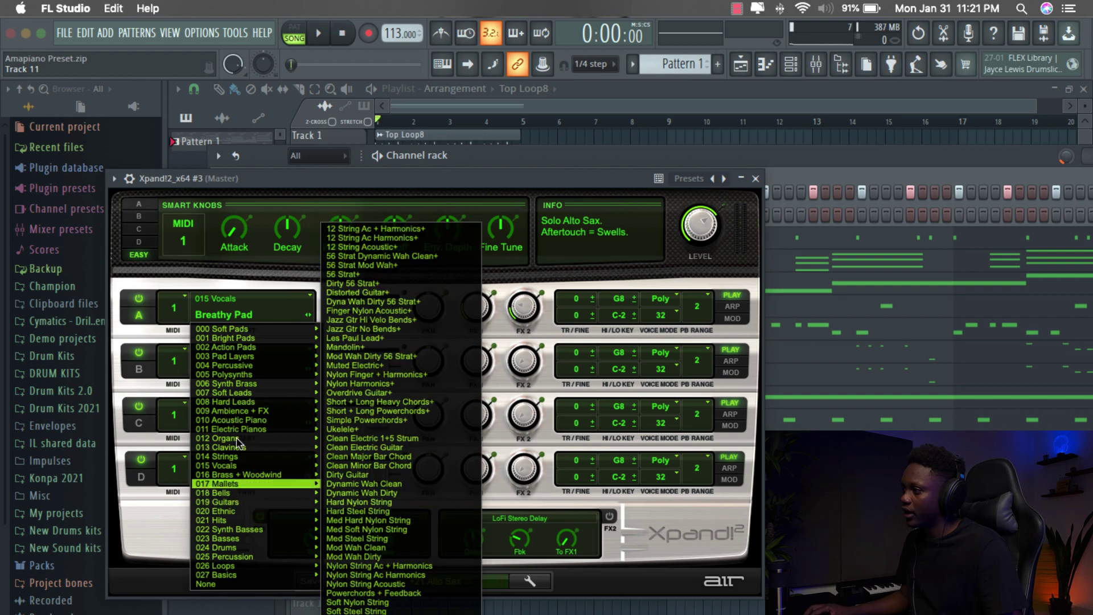
mouse_move(230, 439)
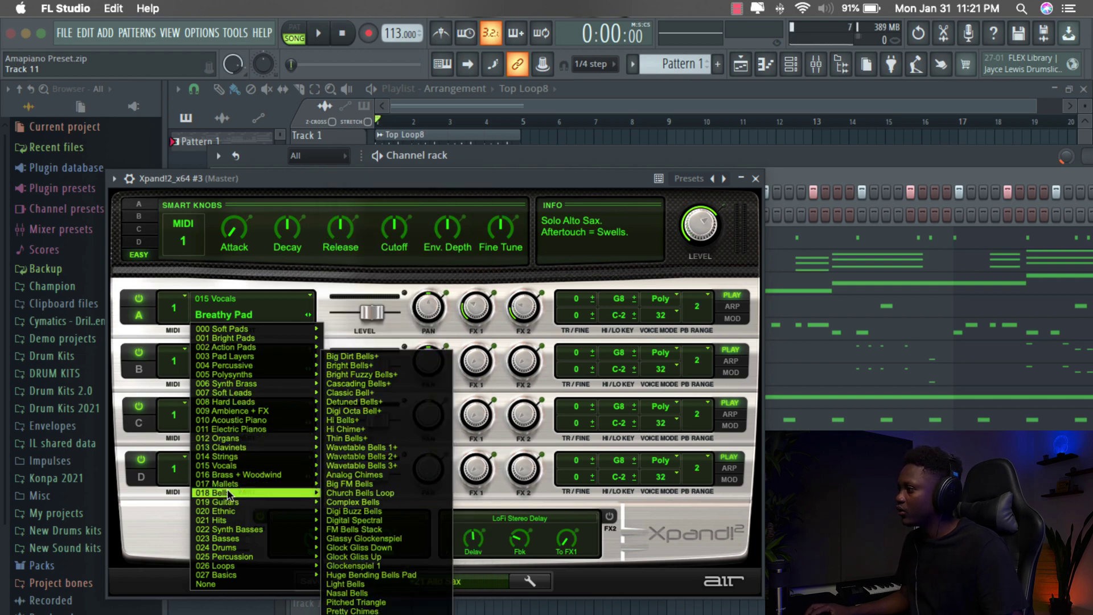
key("Escape")
key("Escape")
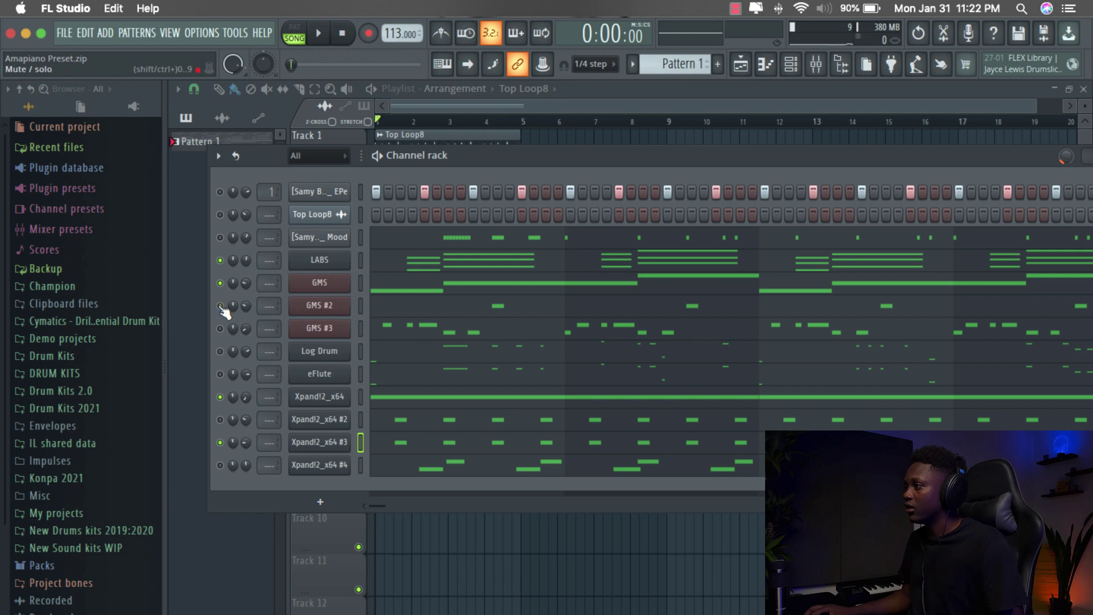
Check the GMS #2 synth while the beat plays, then close it and stop.
left_click(302, 310)
key("space")
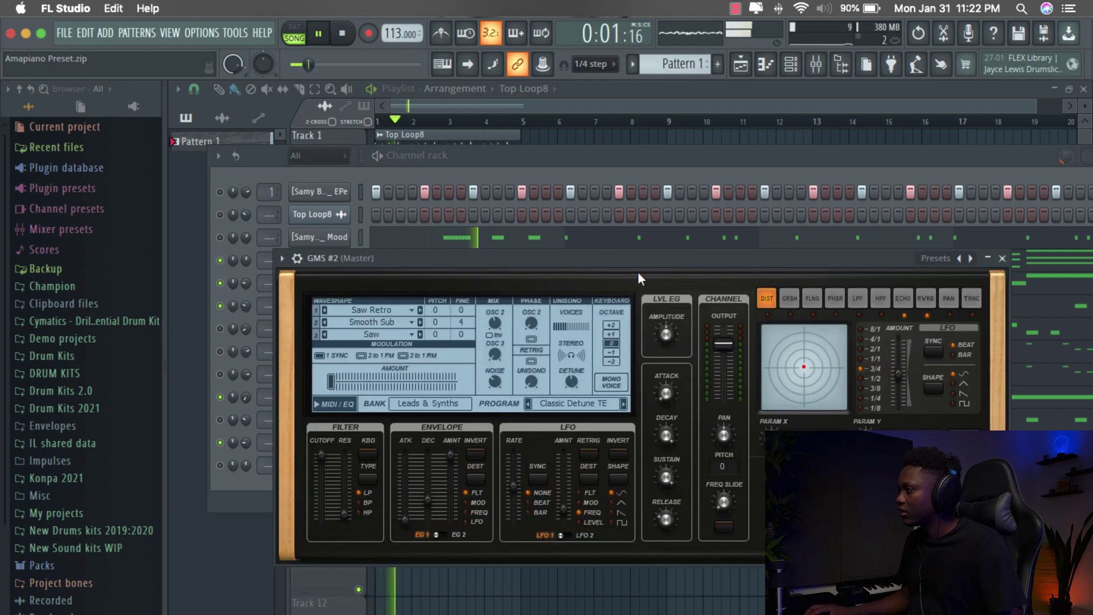
left_click(1002, 258)
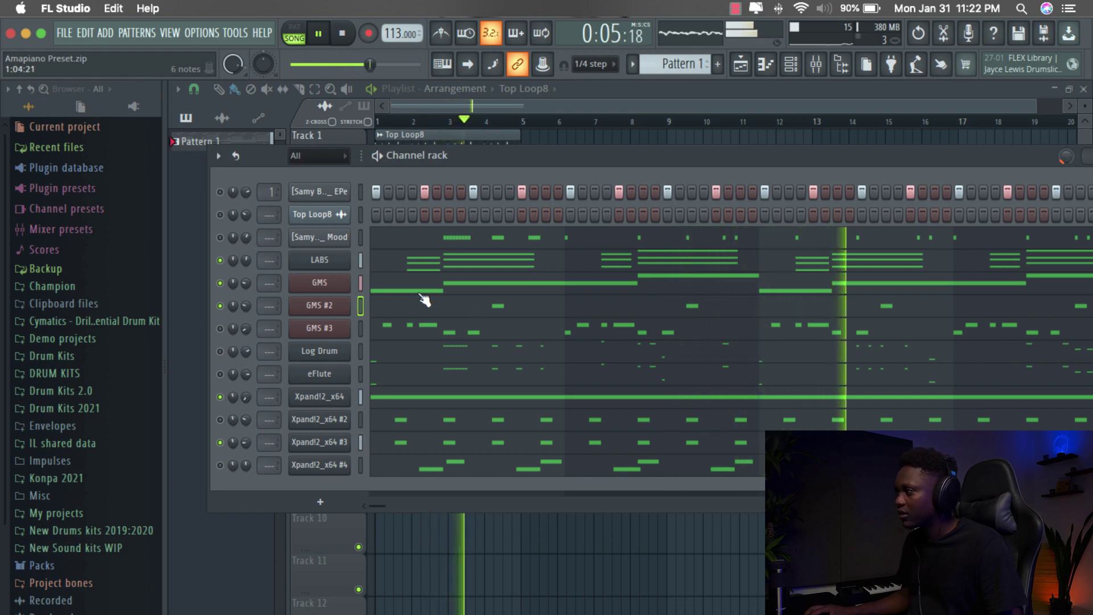
key("space")
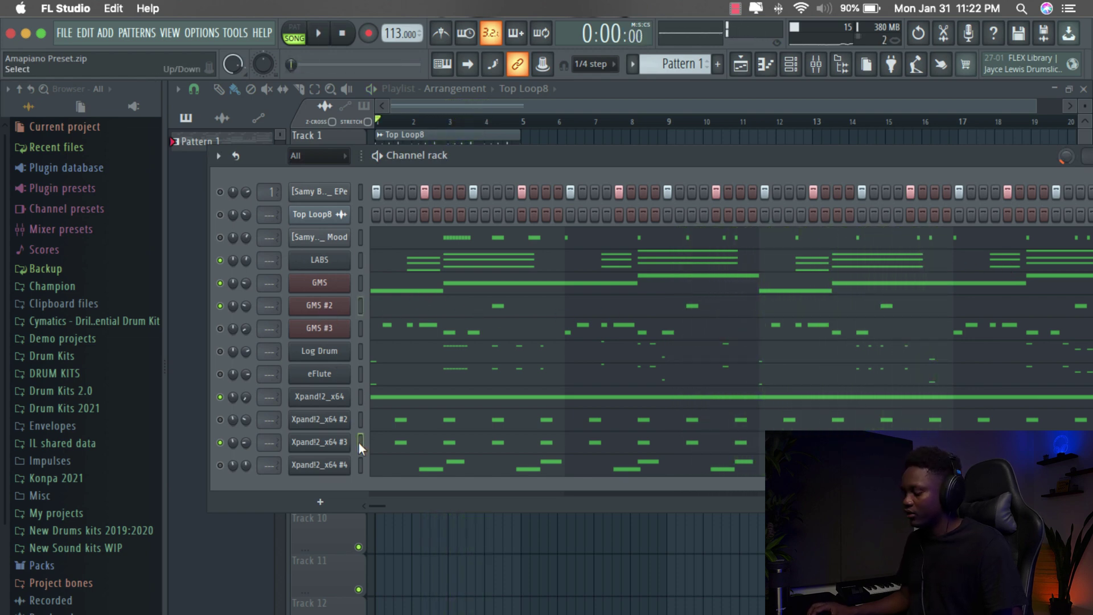
Undo the paste on GMS #2 after listening, then unmute and open Xpand!2_x64 #4.
left_click(360, 443)
left_click(360, 306)
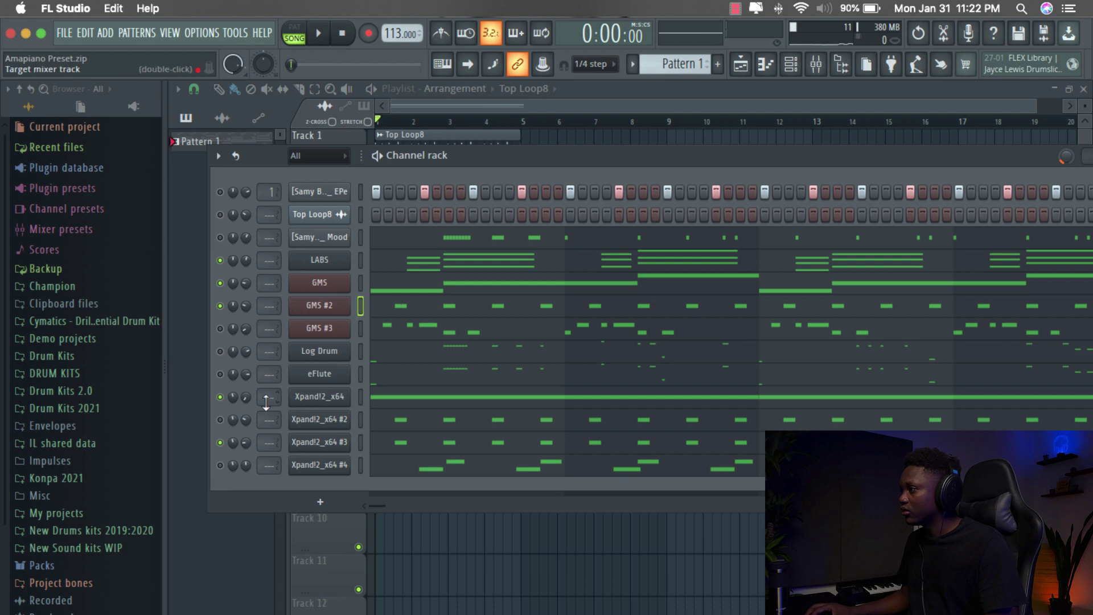
key("space")
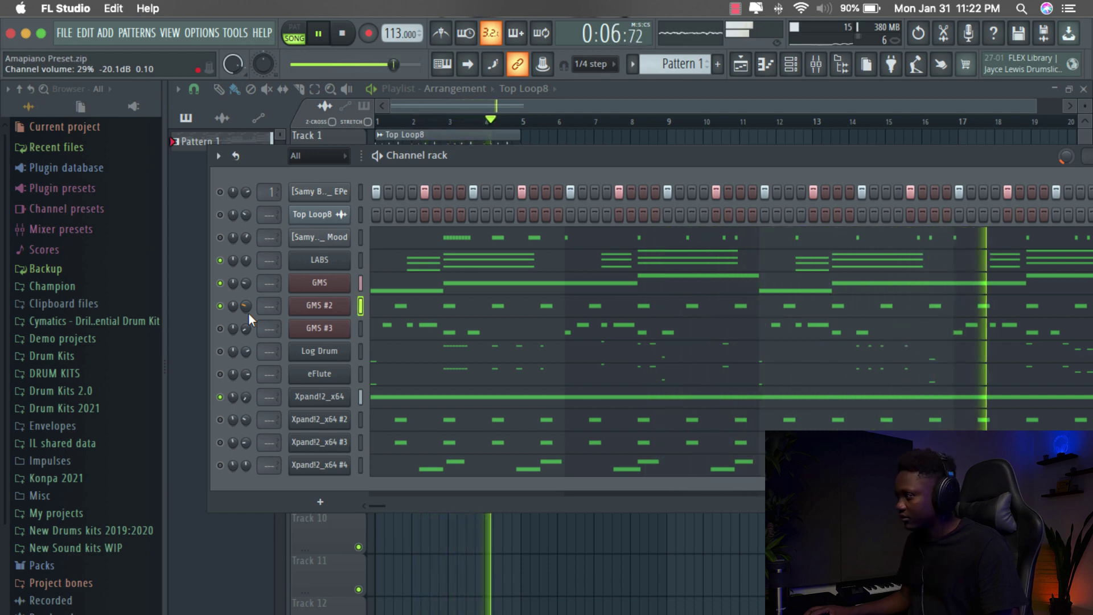
key("space")
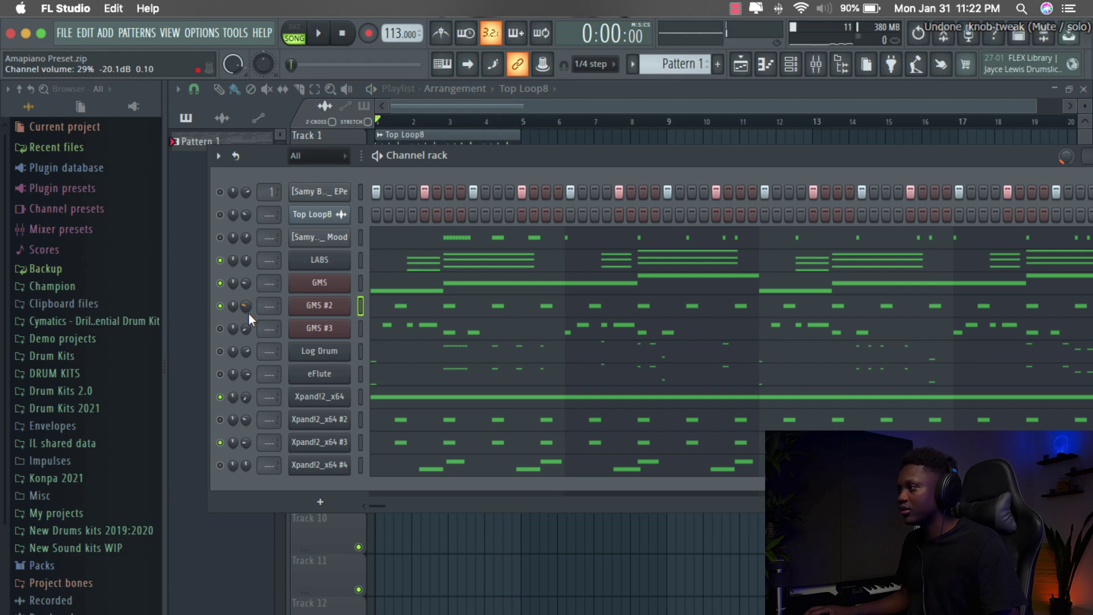
key("super+z")
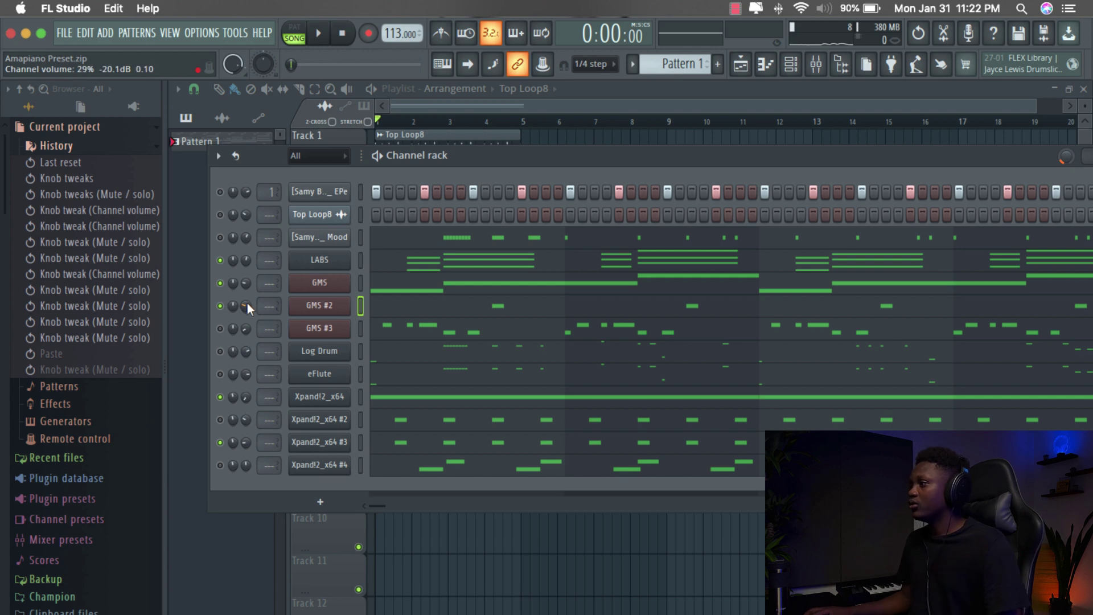
left_click(220, 465)
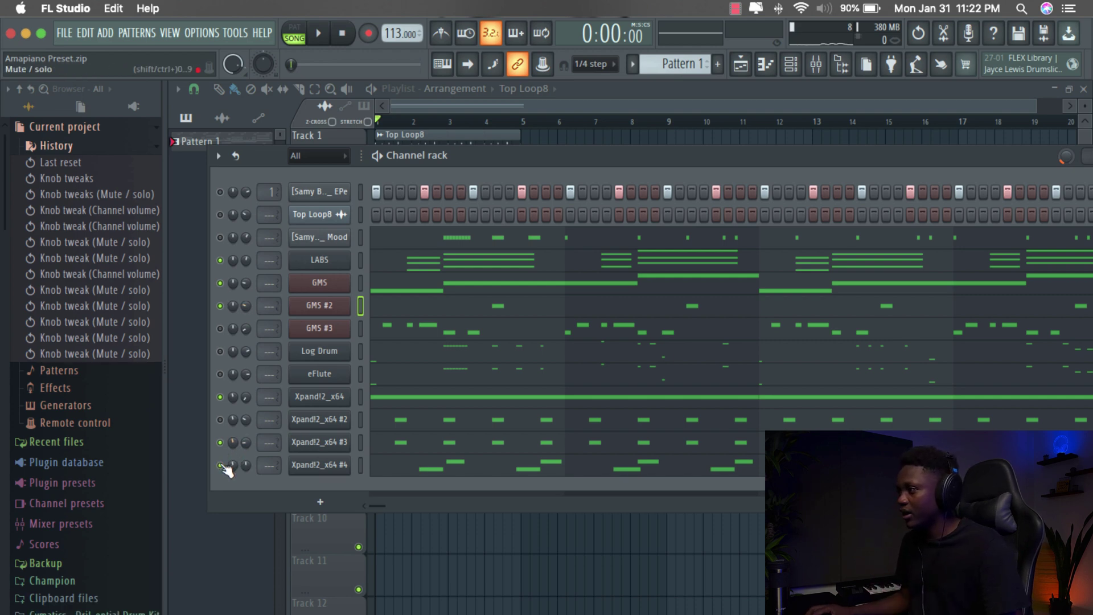
left_click(292, 464)
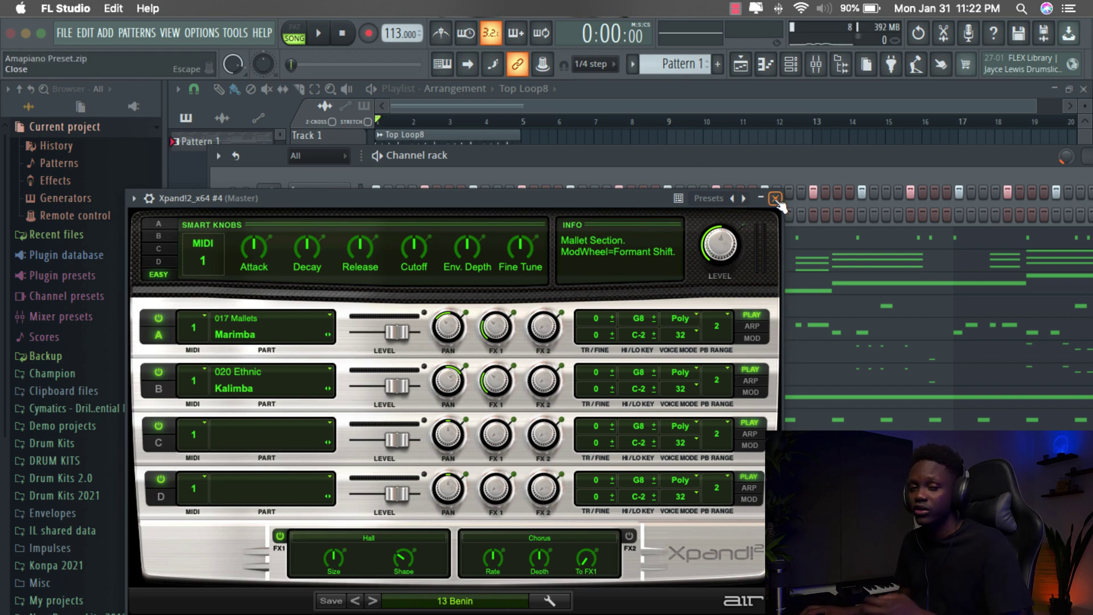
Close Xpand!2_x64 #4 and mute GMS #3, GMS #2 and Xpand!2_x64 #4 while listening back.
left_click(775, 198)
key("space")
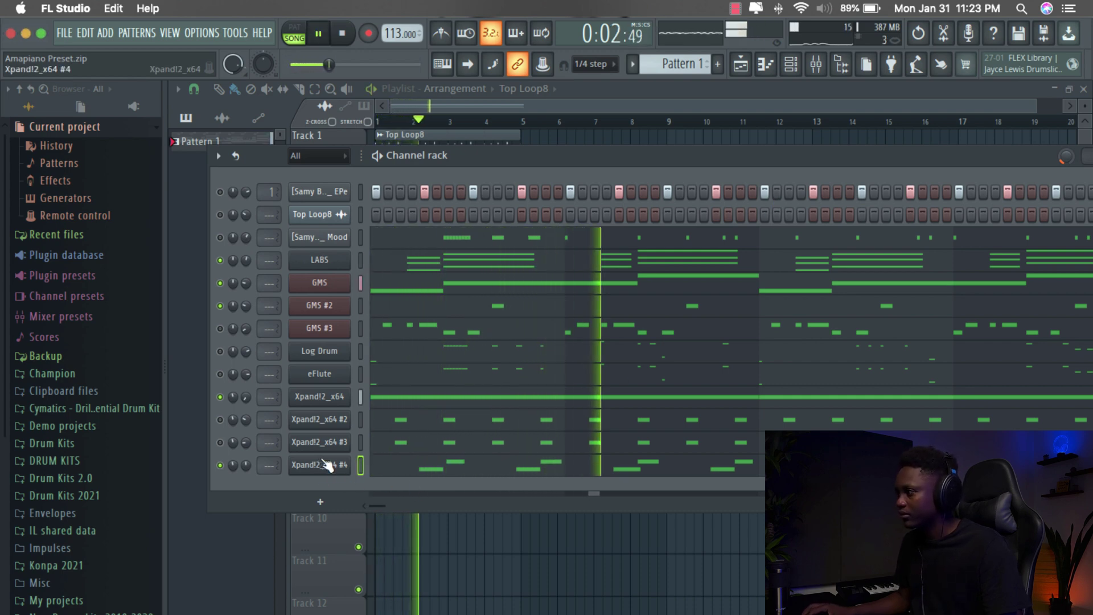
left_click(220, 329)
left_click(219, 305)
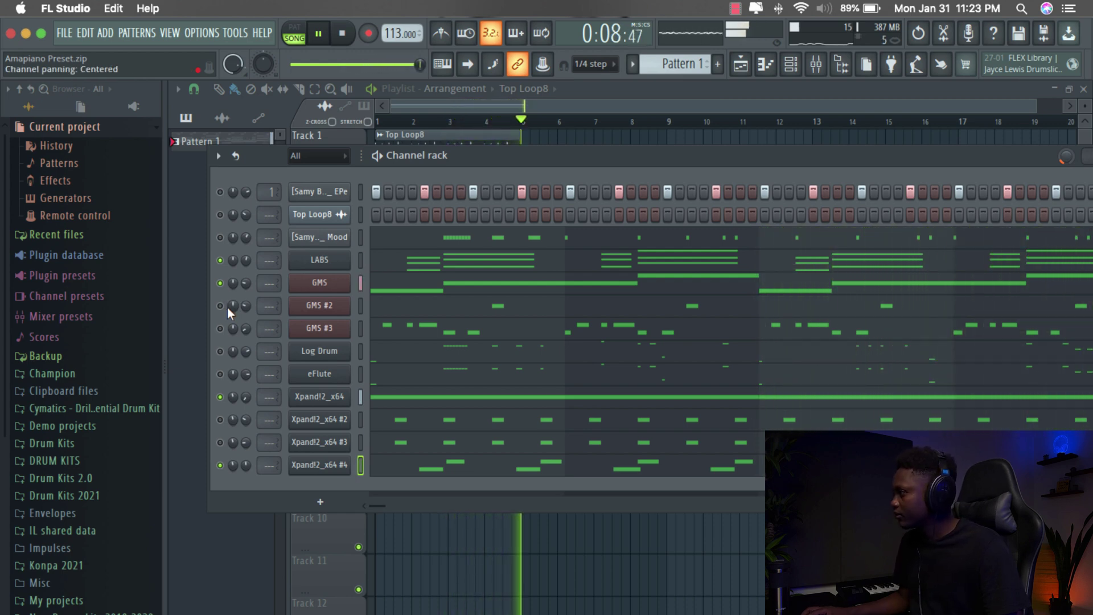
key("space")
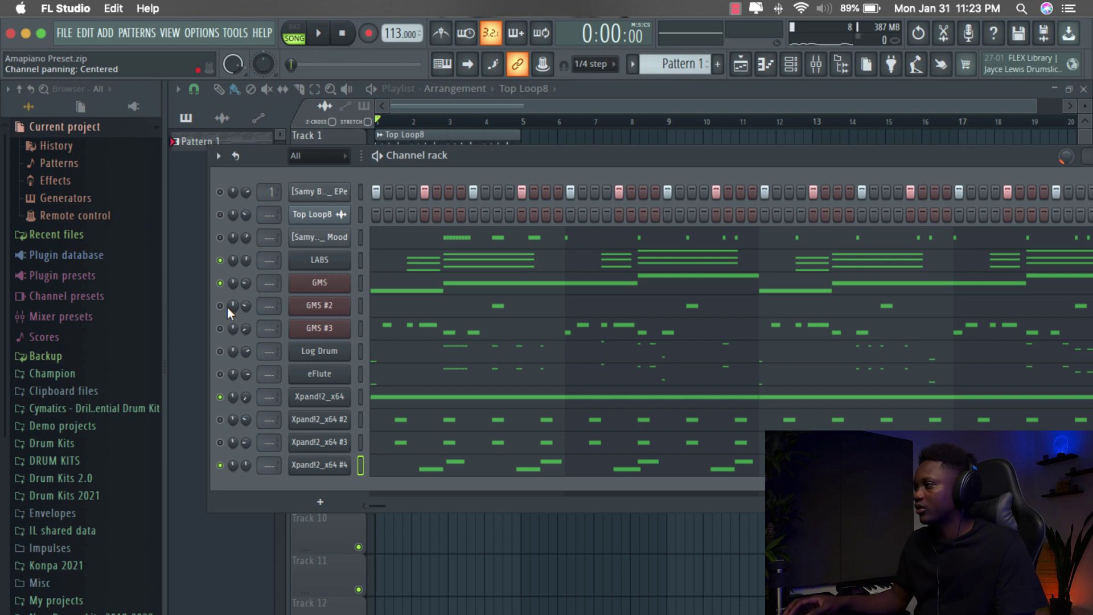
left_click(220, 465)
Lower GMS #3's volume to 12% and browse its GMS preset library.
left_click_drag(246, 329, 238, 336)
left_click(310, 329)
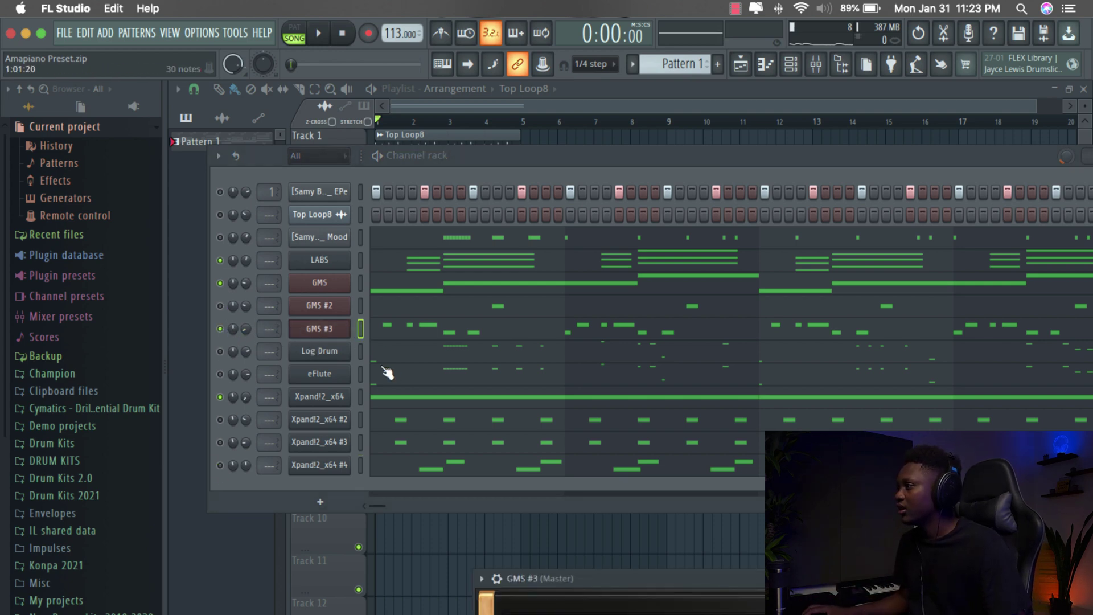
left_click_drag(676, 579, 465, 303)
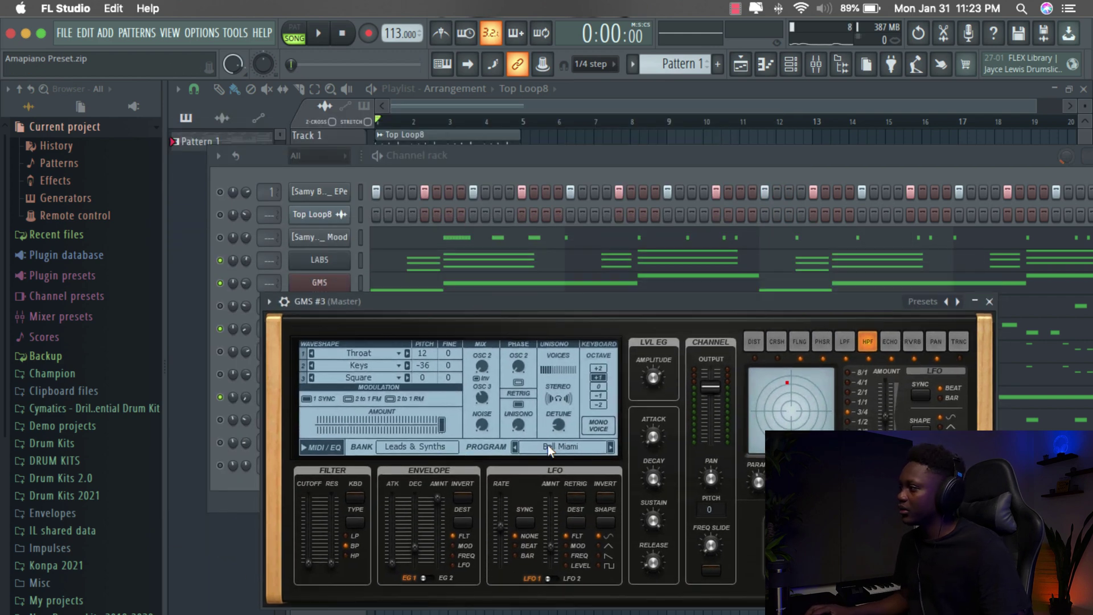
left_click(579, 450)
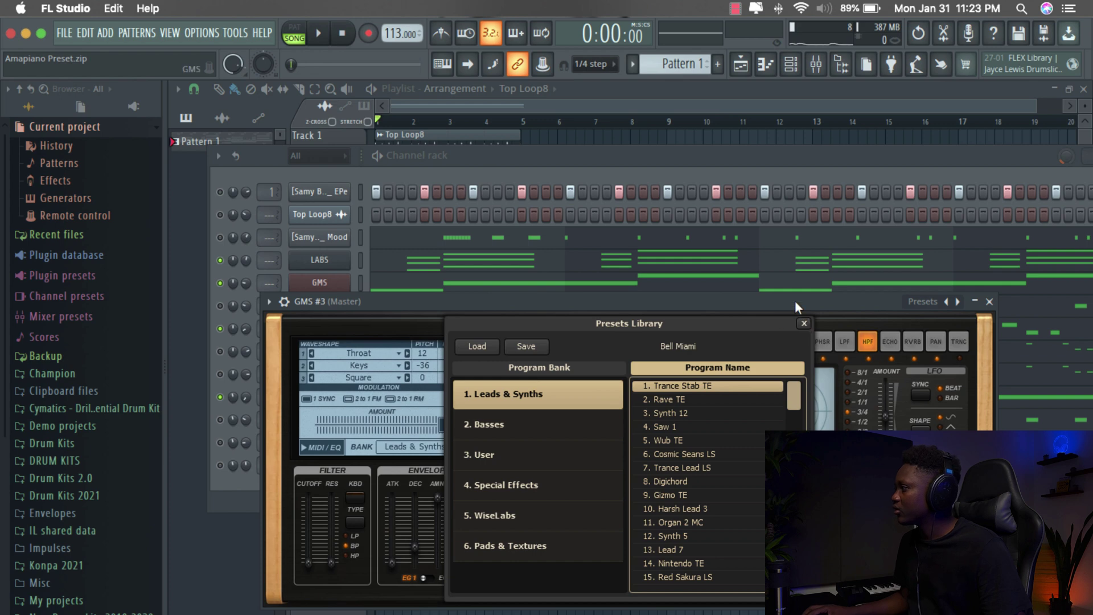
left_click(990, 303)
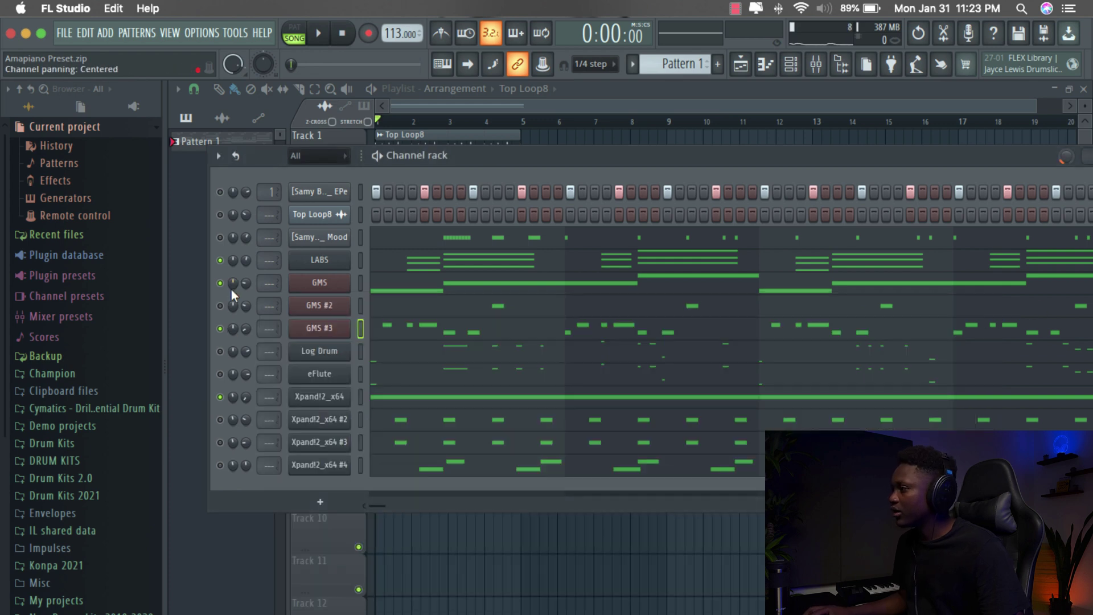
Raise GMS #3's volume to 16% while the beat plays.
key("space")
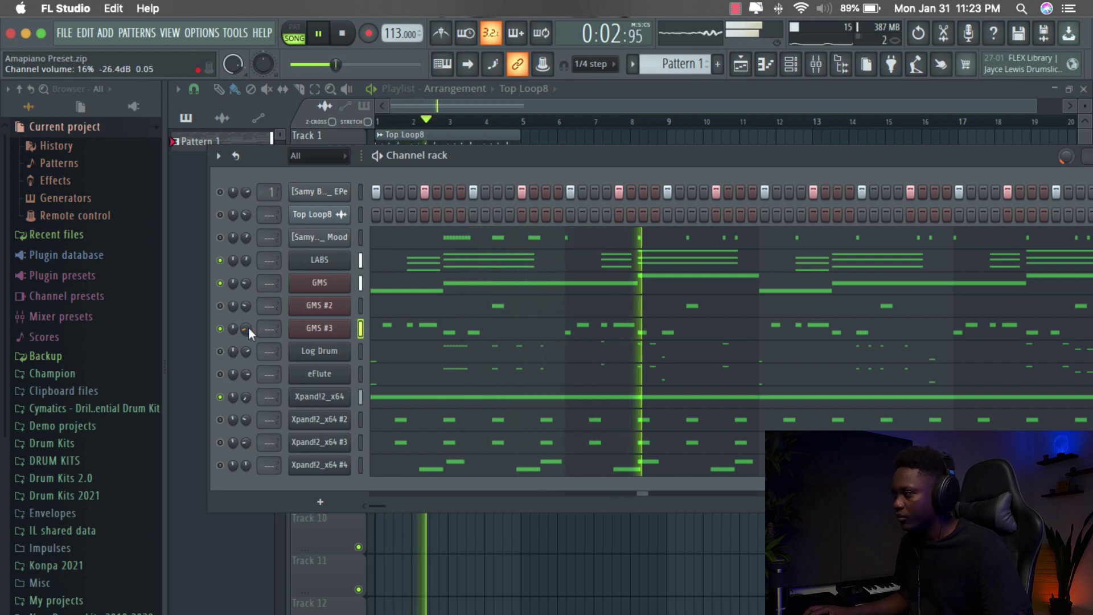
scroll(247, 329, "up", 2)
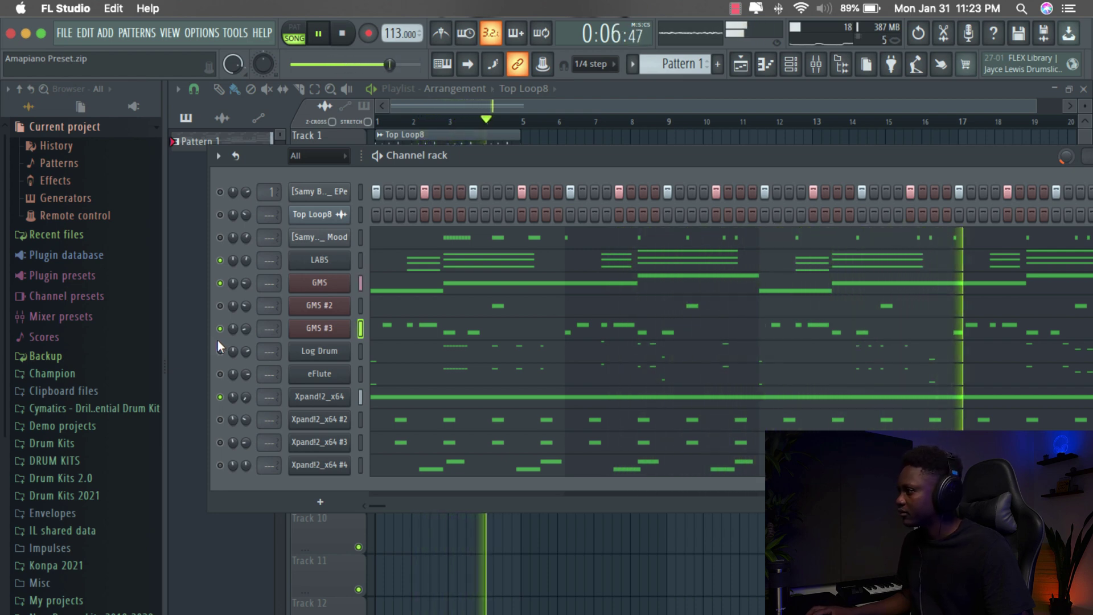
key("space")
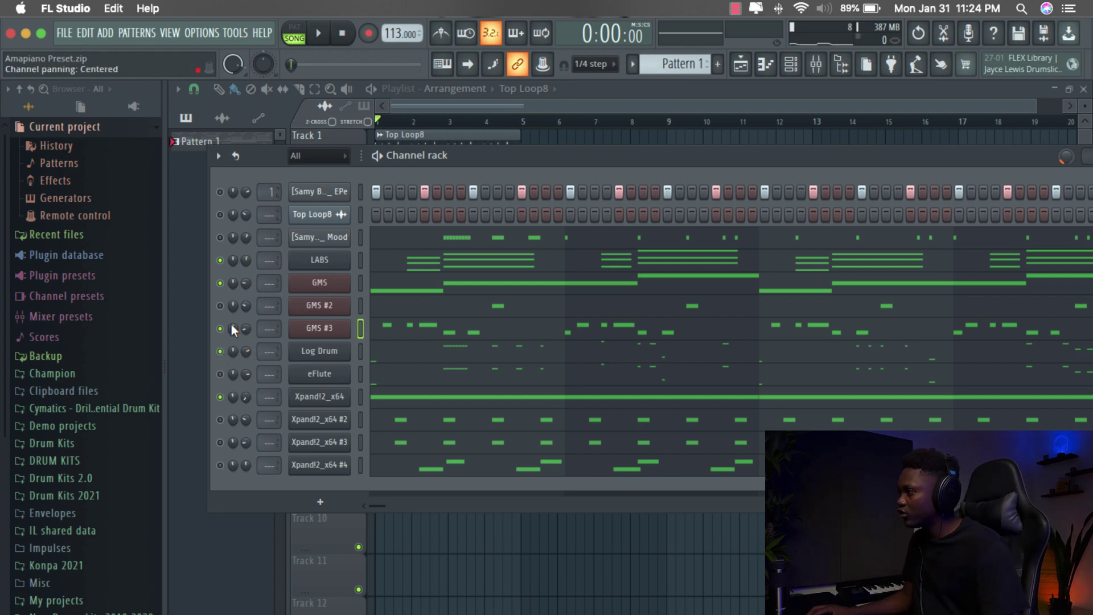
Unmute Top Loop8, GMS #2 and Xpand!2_x64 #2 while auditioning the beat.
left_click(220, 215)
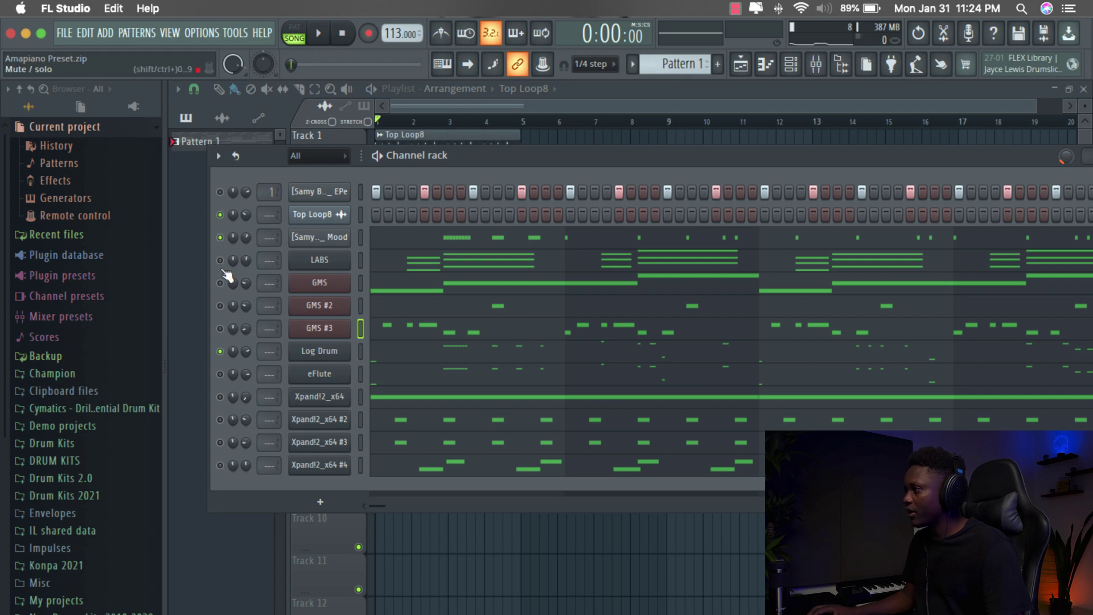
key("space")
left_click(221, 306)
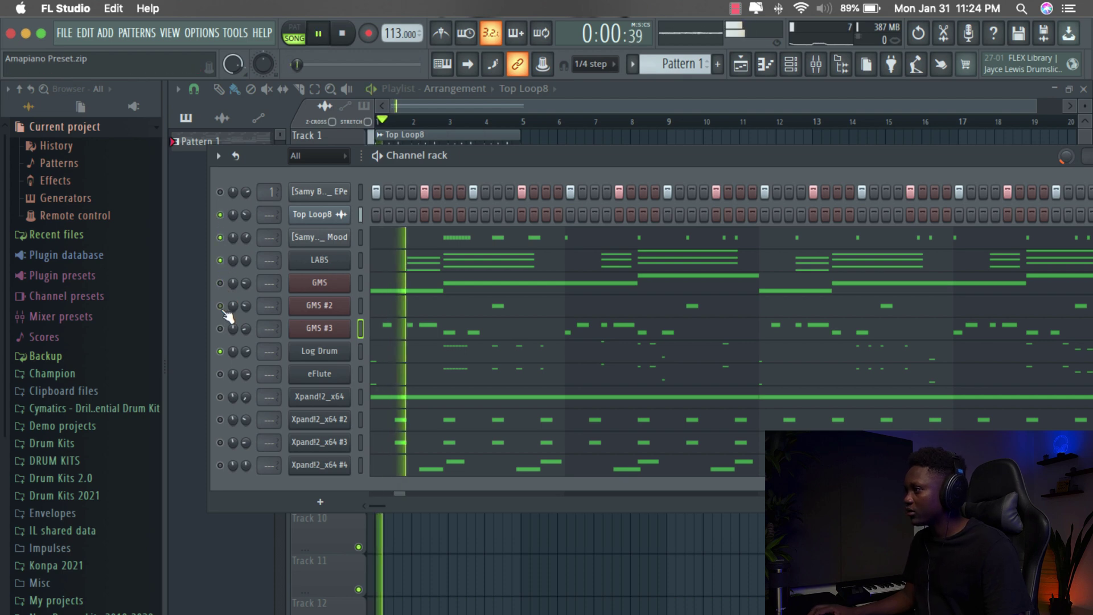
left_click(220, 420)
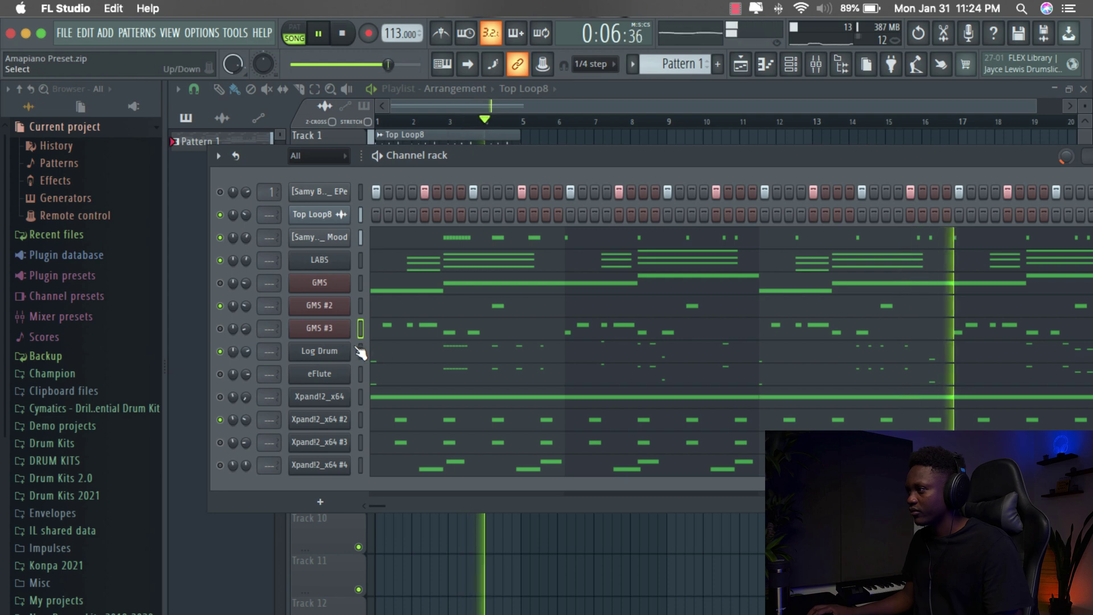
key("space")
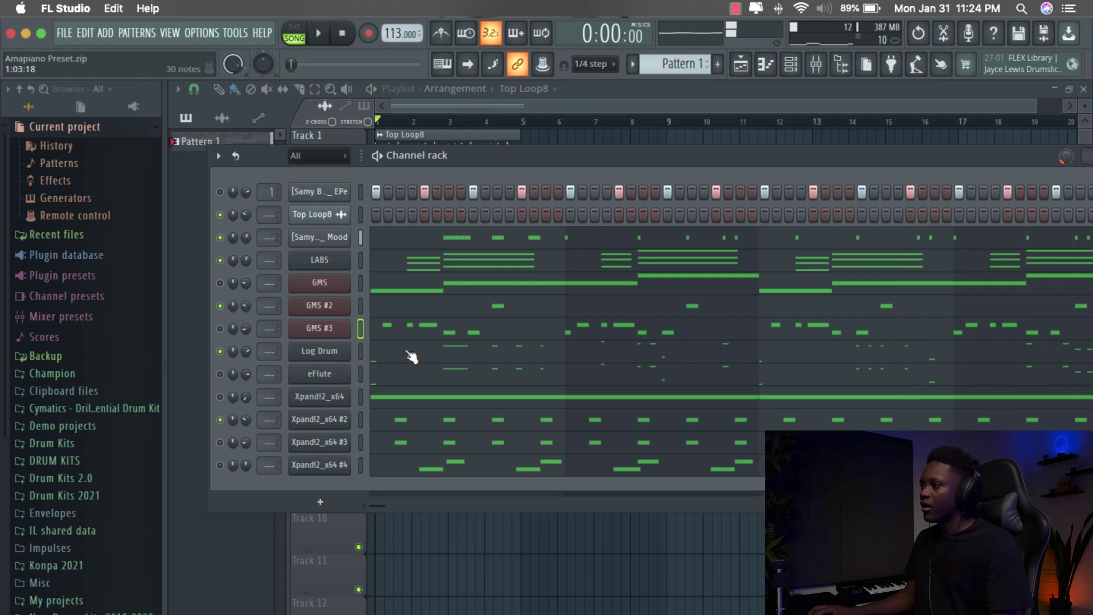
Pick a new DX10 preset for the Log Drum channel and play the beat.
left_click(332, 352)
left_click_drag(544, 295, 510, 268)
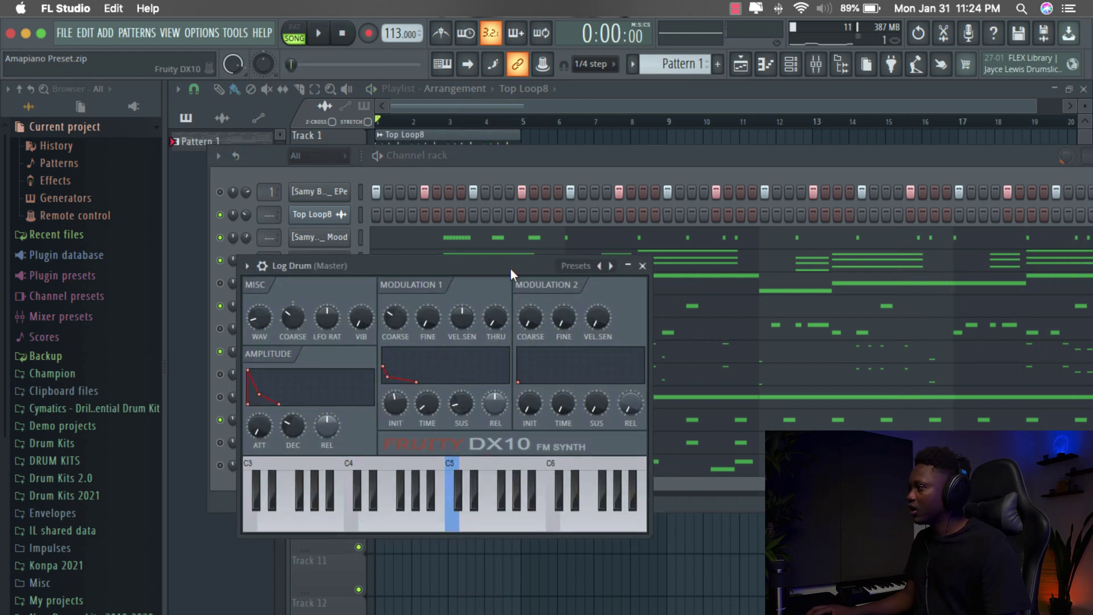
left_click_drag(309, 272, 403, 234)
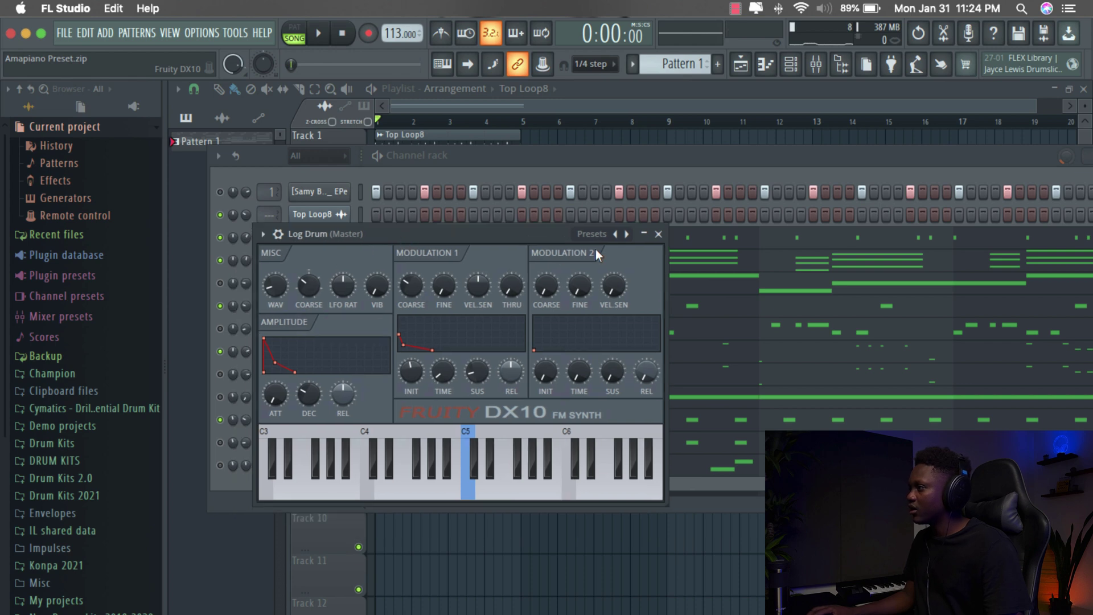
left_click(617, 236)
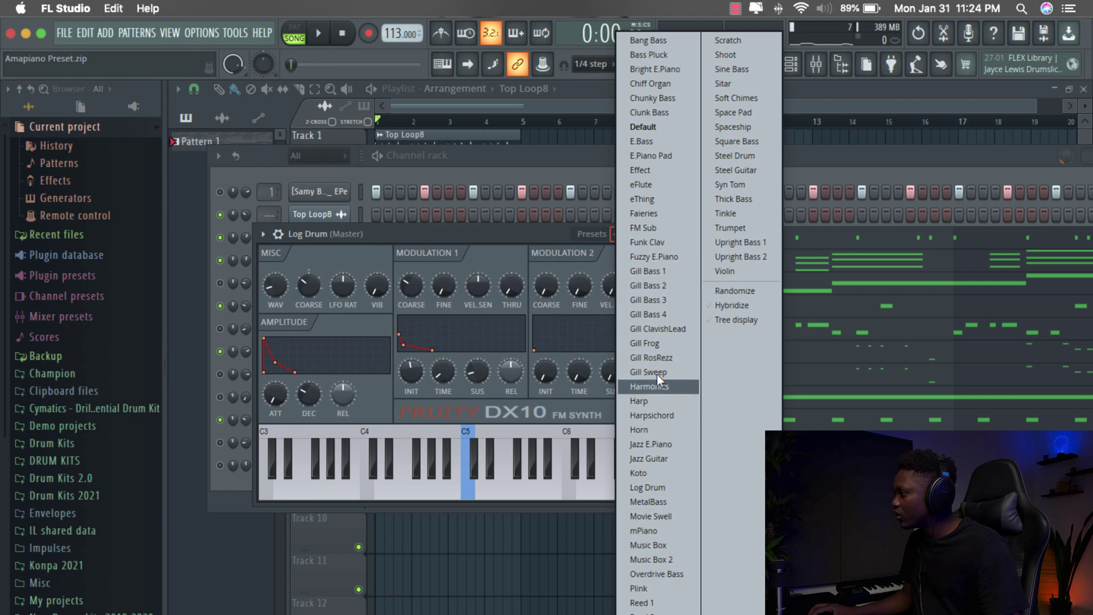
left_click(653, 487)
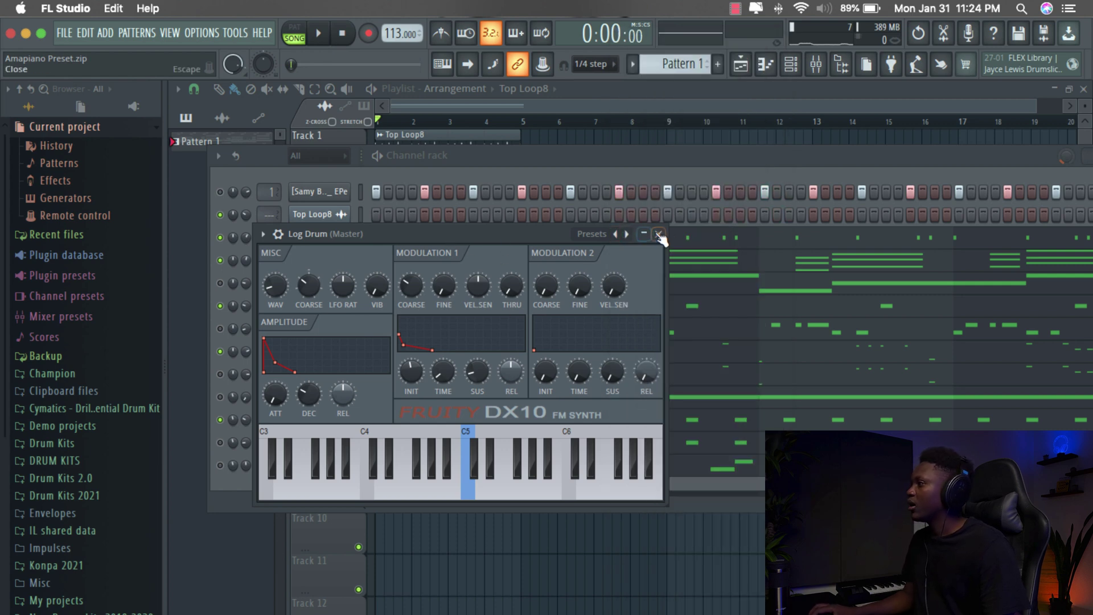
left_click(660, 234)
key("space")
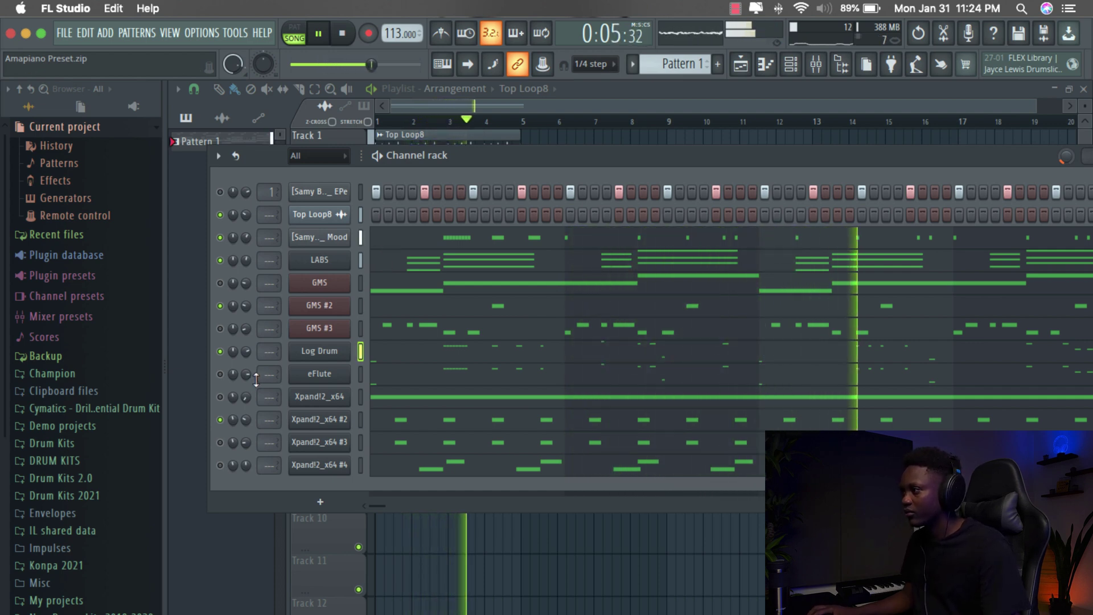
Stop playback and browse the eFlute DX10 preset list, leaving its preset unchanged.
key("space")
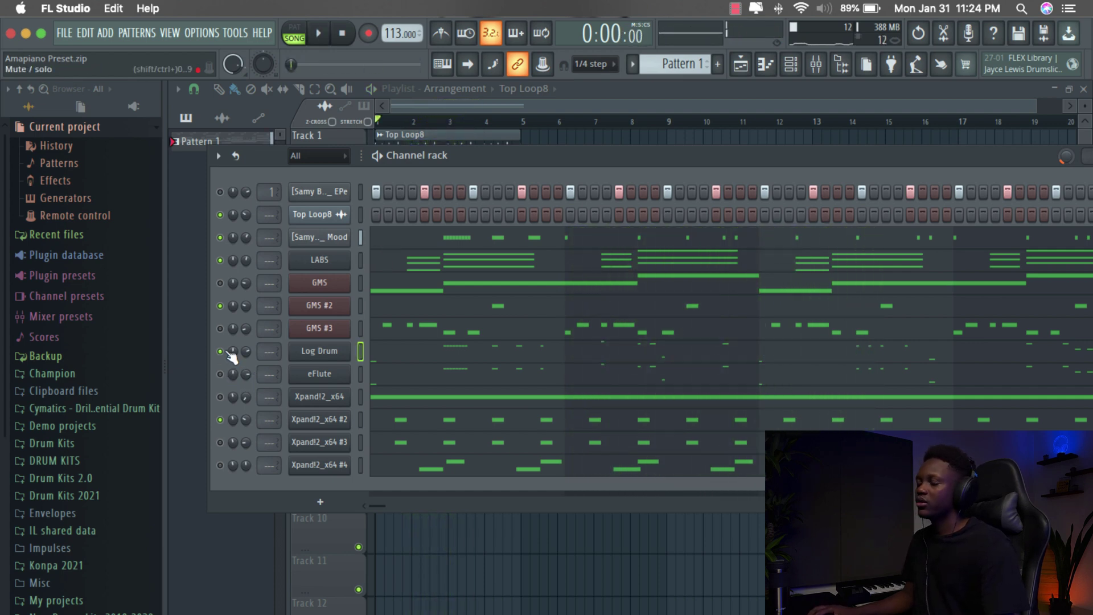
left_click(304, 377)
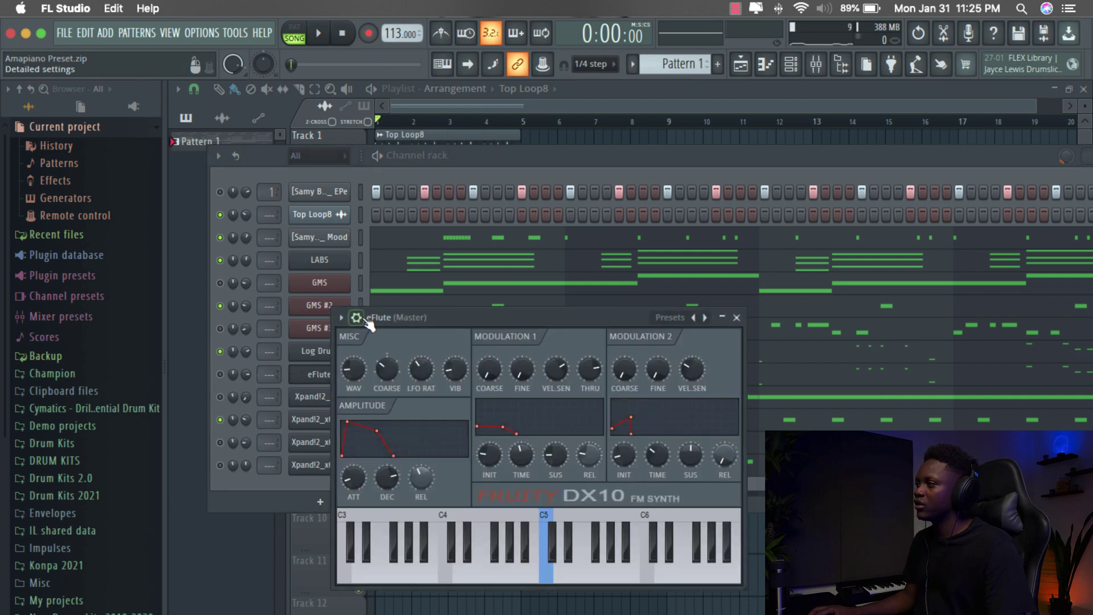
left_click_drag(569, 322, 489, 259)
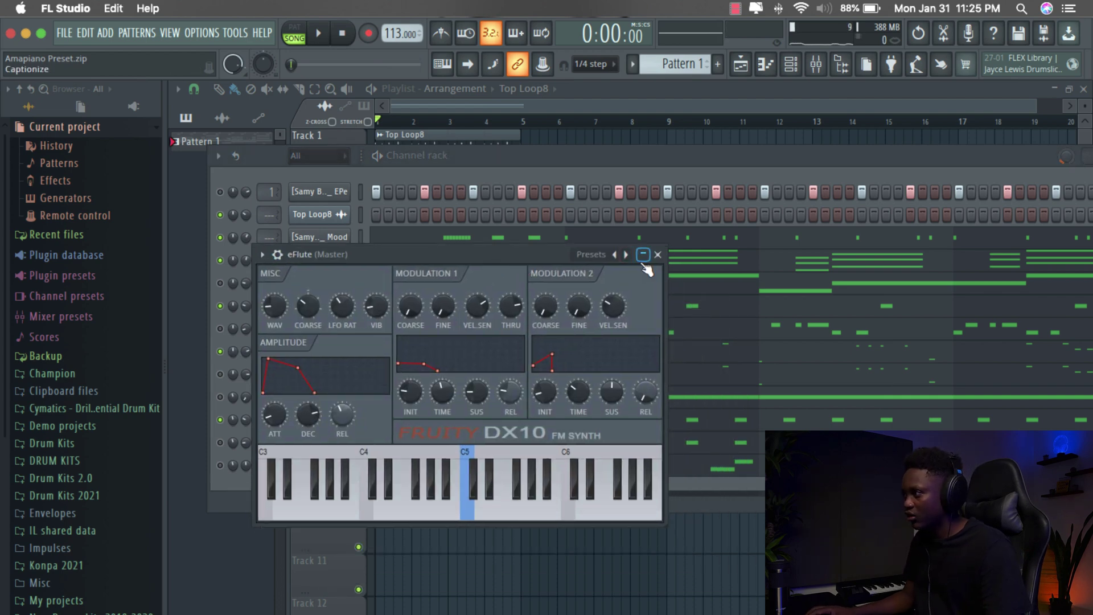
right_click(625, 261)
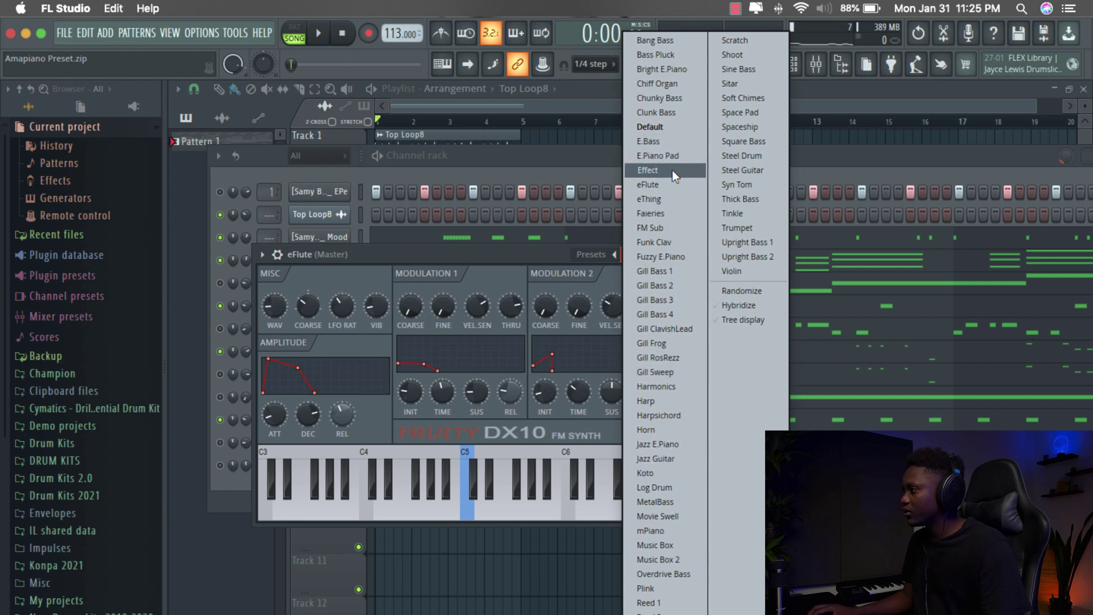
left_click(531, 162)
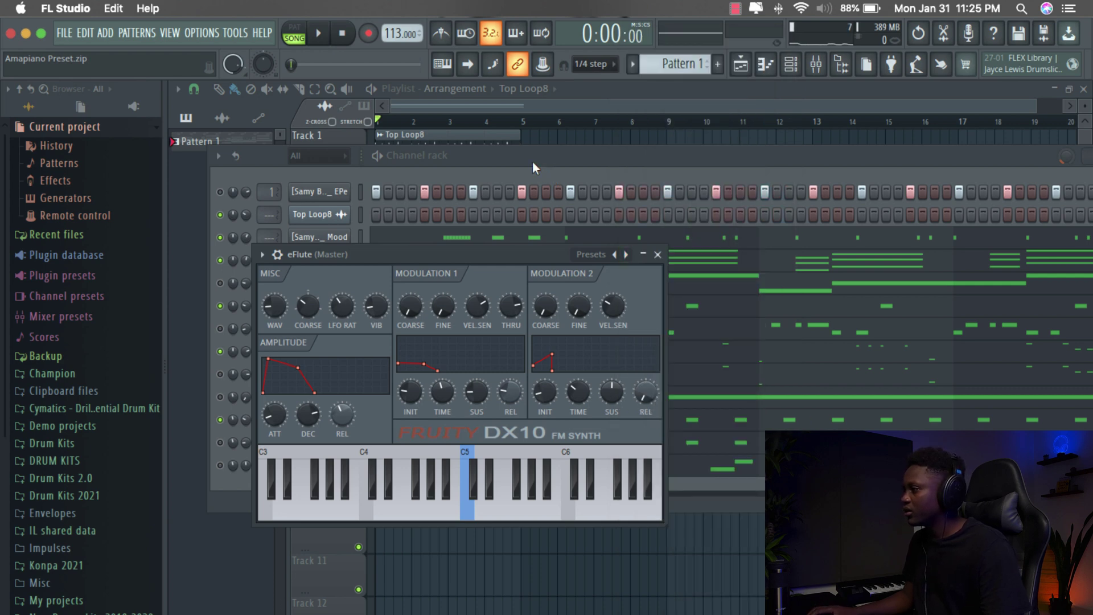
left_click(660, 256)
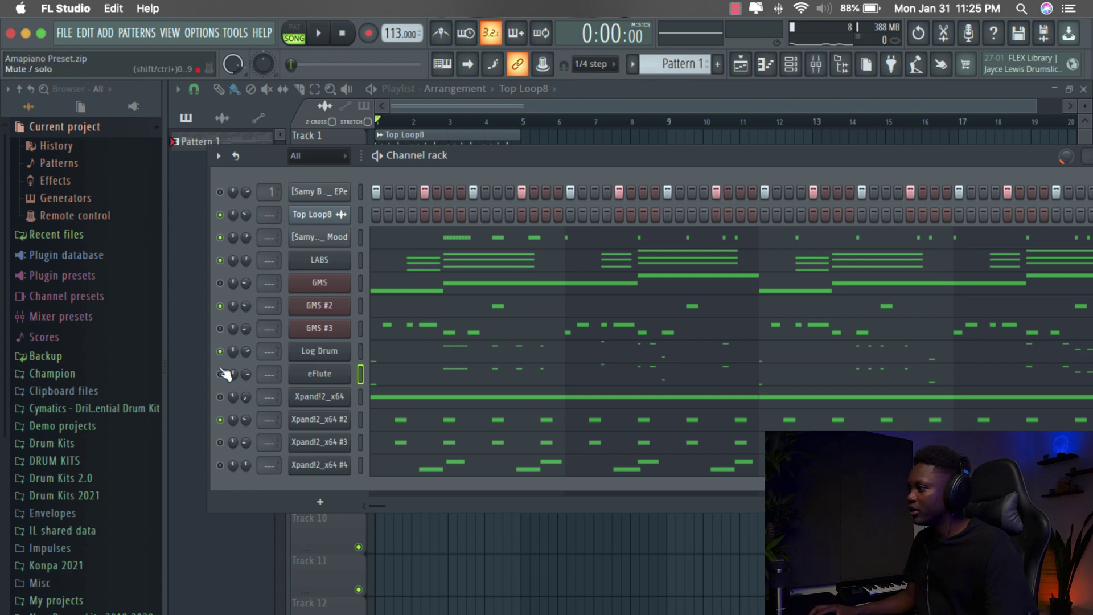
Play the beat a few times, then mute the Xpand!2_x64 #4 and GMS #3 channels.
key("space")
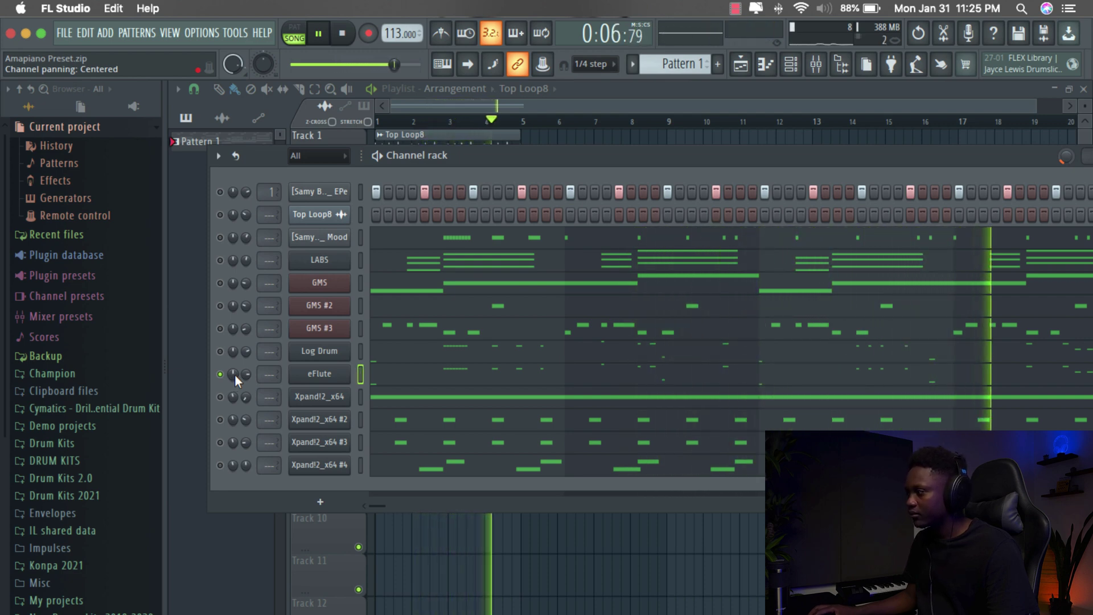
key("space")
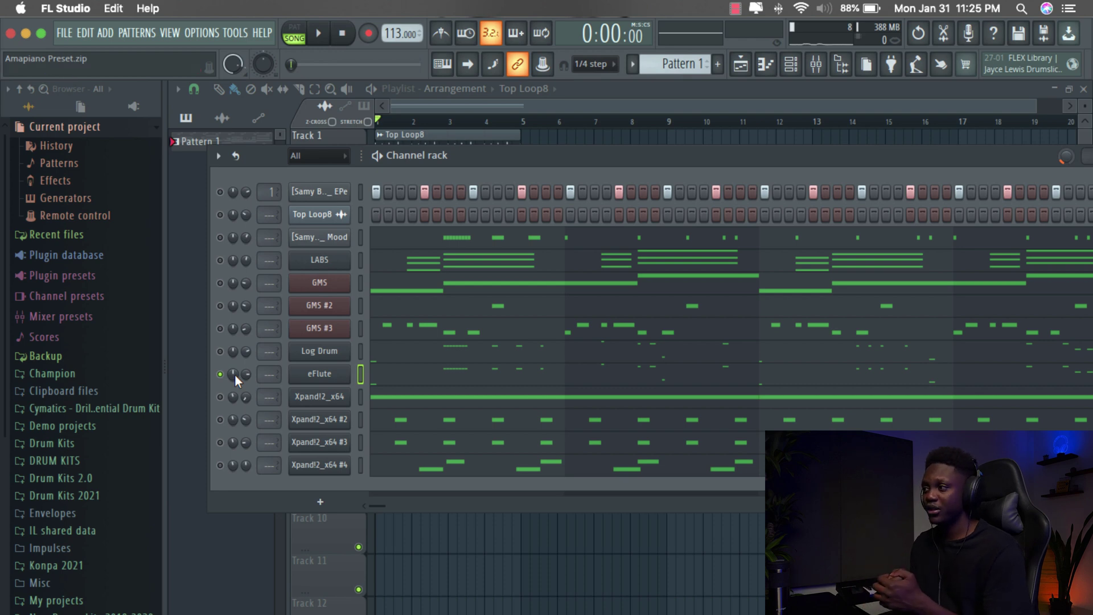
key("space")
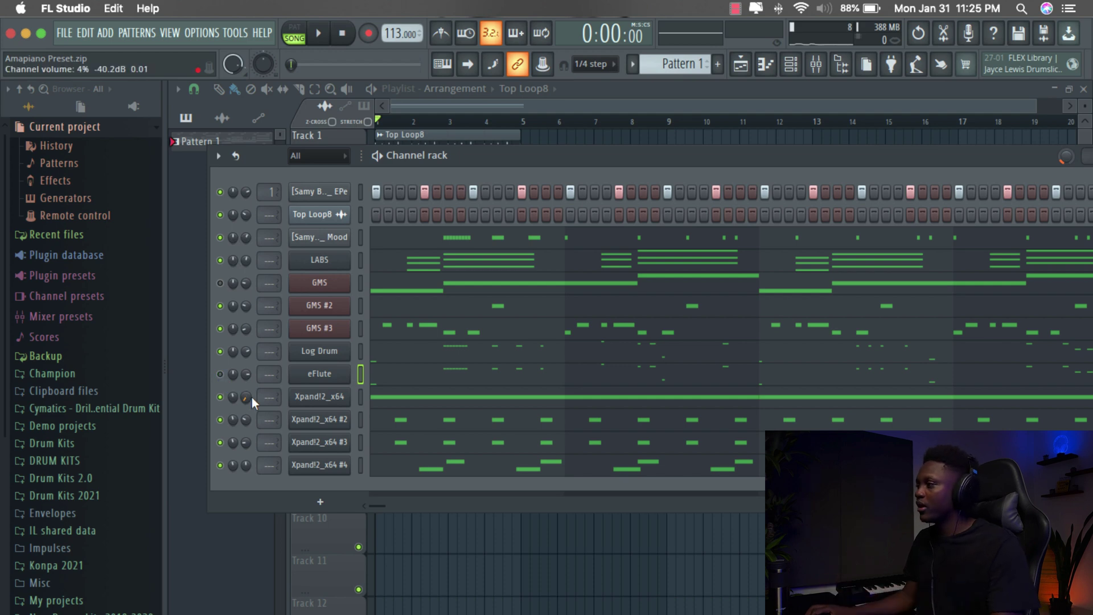
key("space")
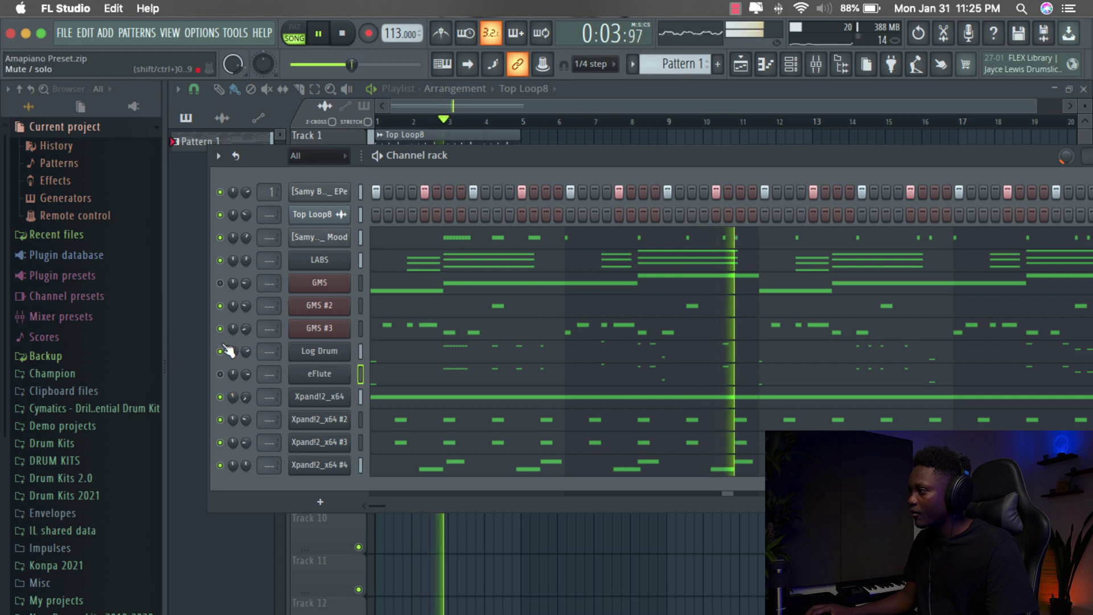
left_click(220, 465)
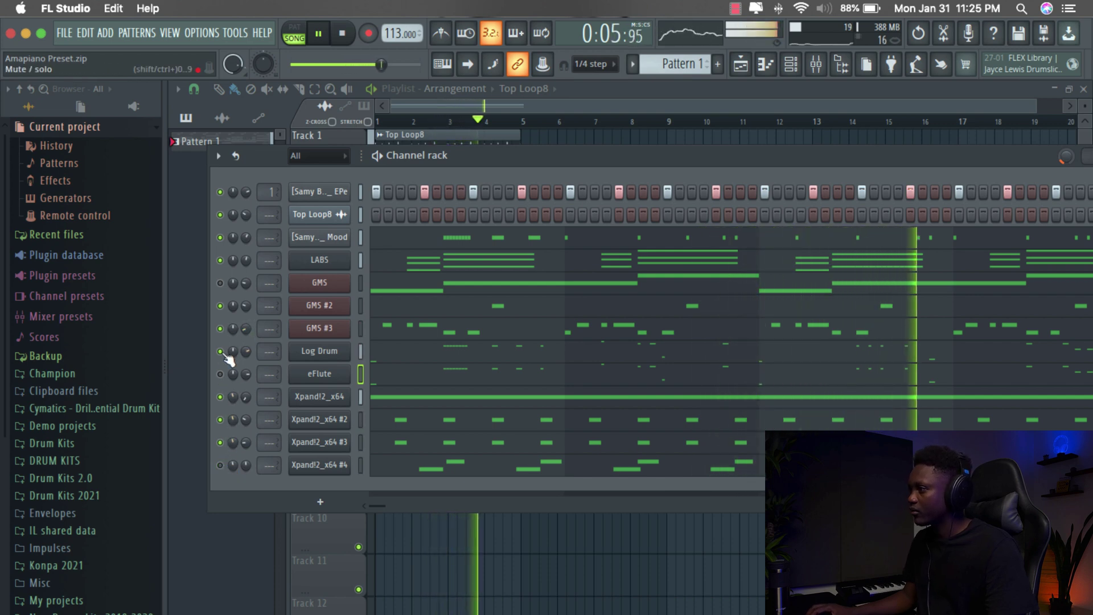
left_click(220, 329)
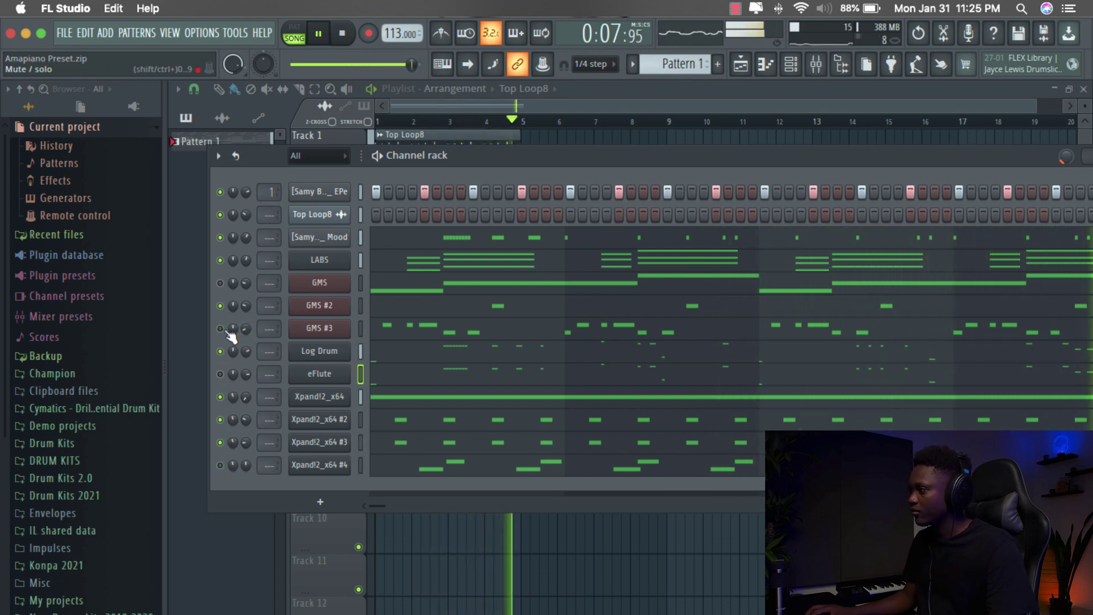